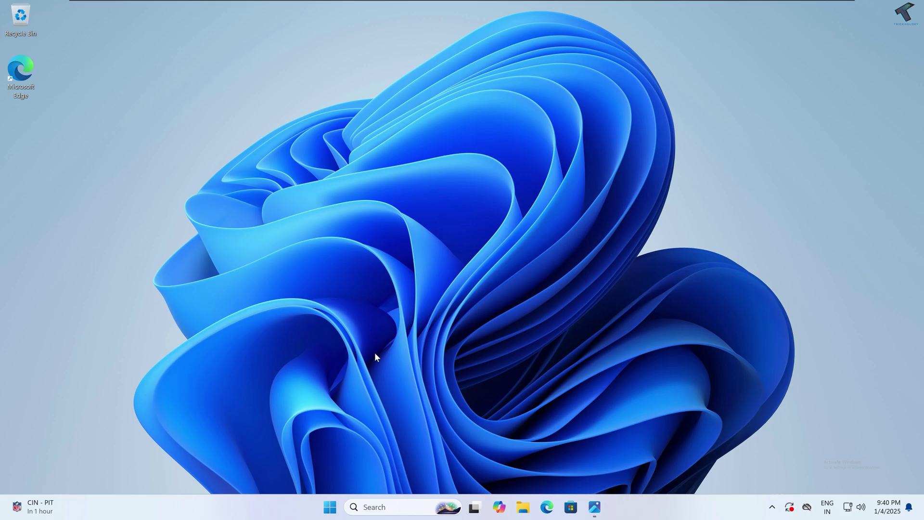
- Open Task Manager from the Start menu, enlarge it and view the Performance page
{"action": "right_click", "coordinate": [336, 505]}
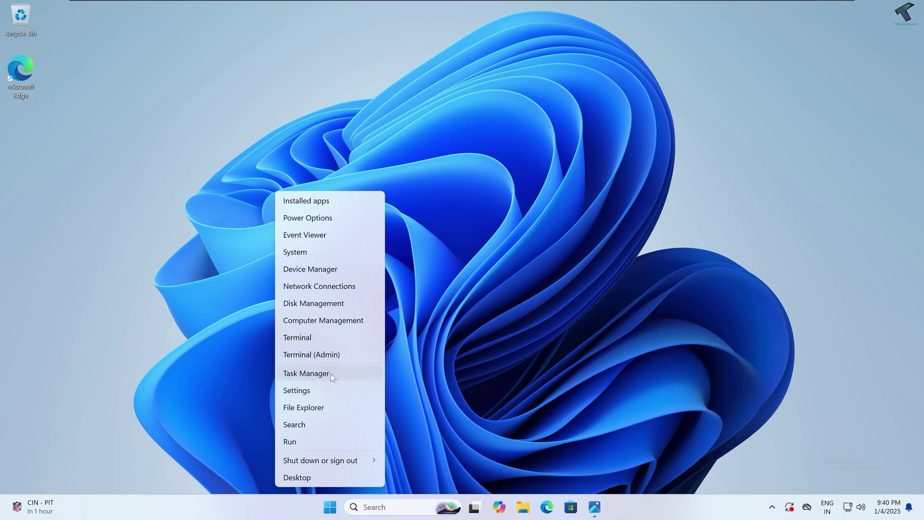
{"action": "left_click", "coordinate": [331, 373]}
{"action": "left_click_drag", "start_coordinate": [228, 102], "coordinate": [314, 93]}
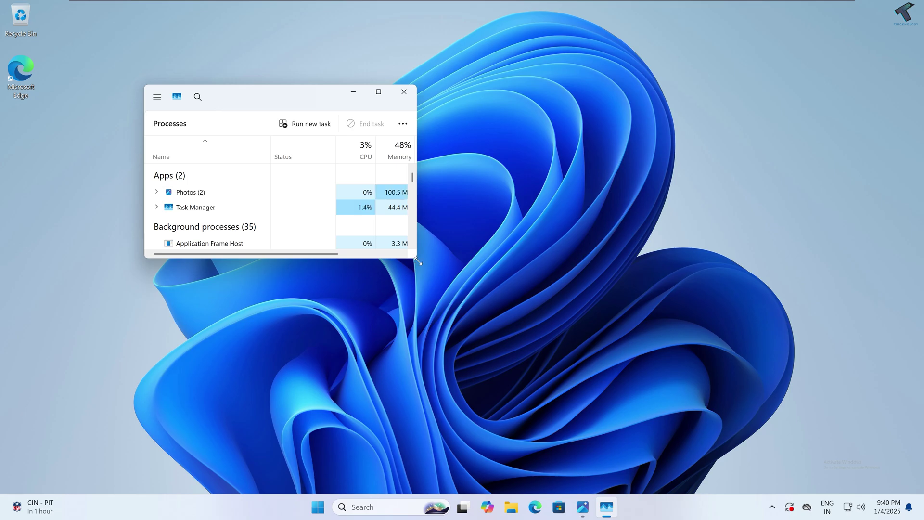
{"action": "left_click_drag", "start_coordinate": [415, 258], "coordinate": [700, 404]}
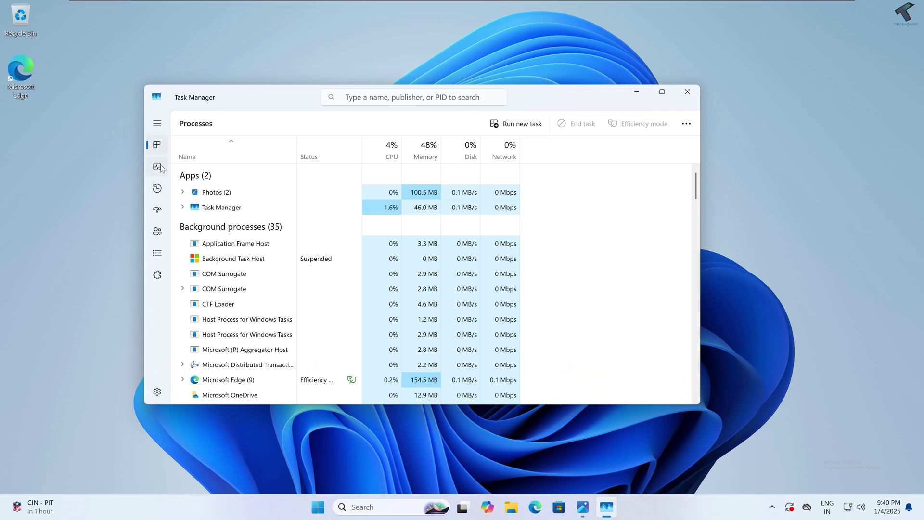
{"action": "left_click", "coordinate": [157, 167]}
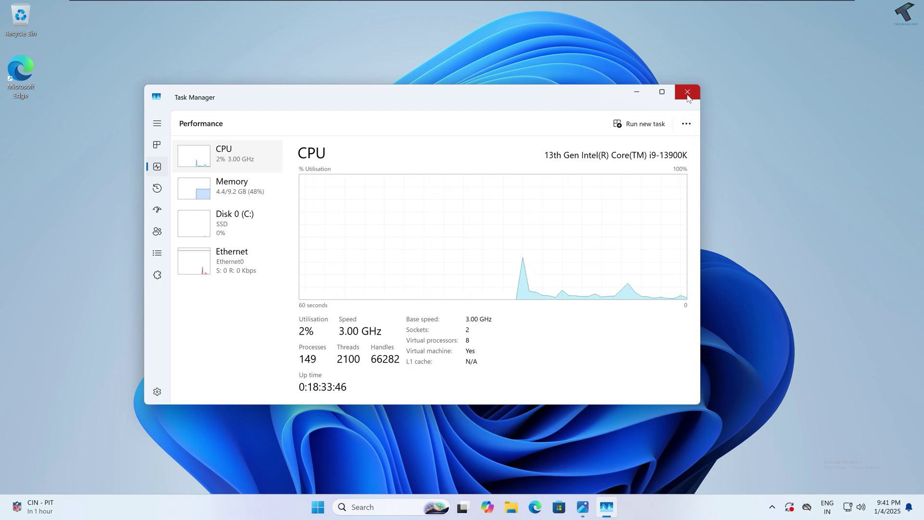
- Launch services.msc as a new task, then close Task Manager
{"action": "left_click", "coordinate": [647, 126]}
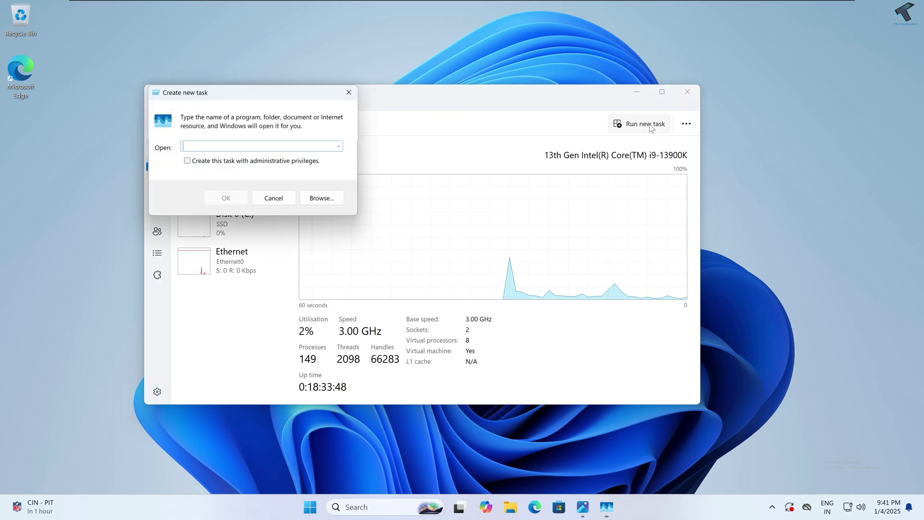
{"action": "left_click_drag", "start_coordinate": [262, 94], "coordinate": [371, 225]}
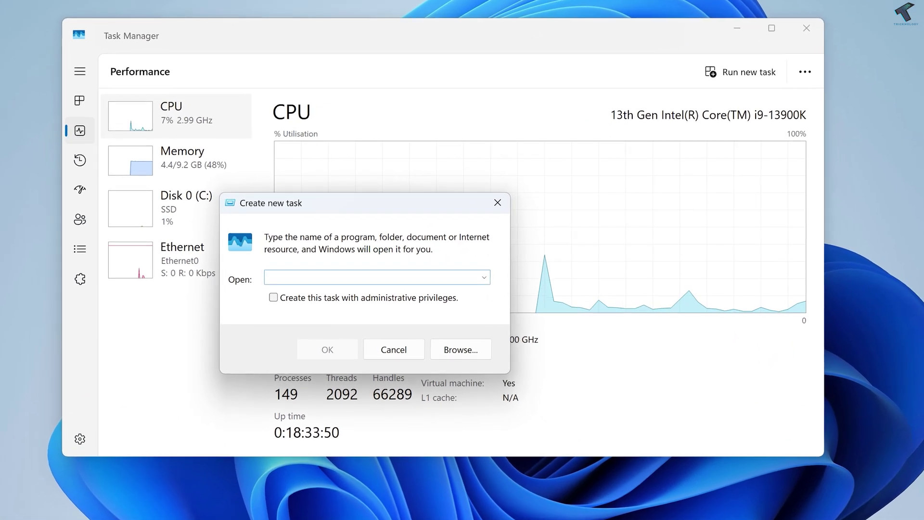
{"action": "type", "text": "ser"}
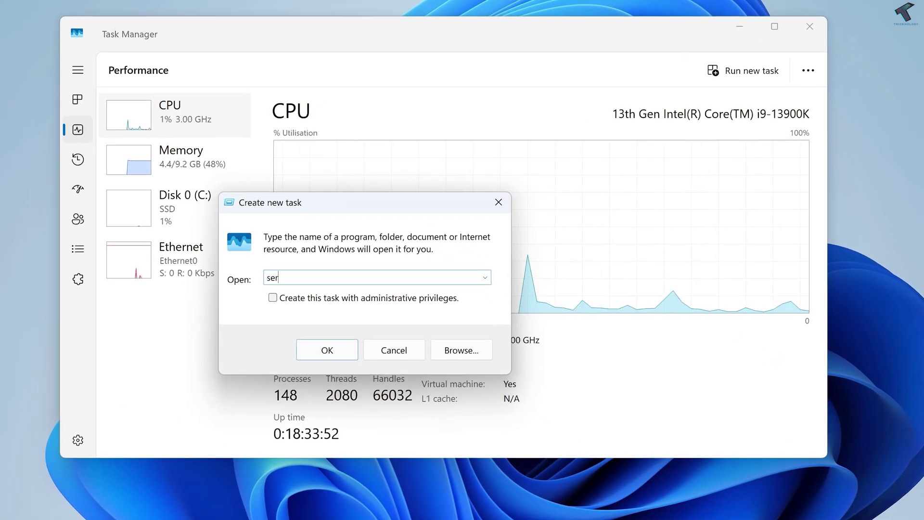
{"action": "type", "text": "vices.m"}
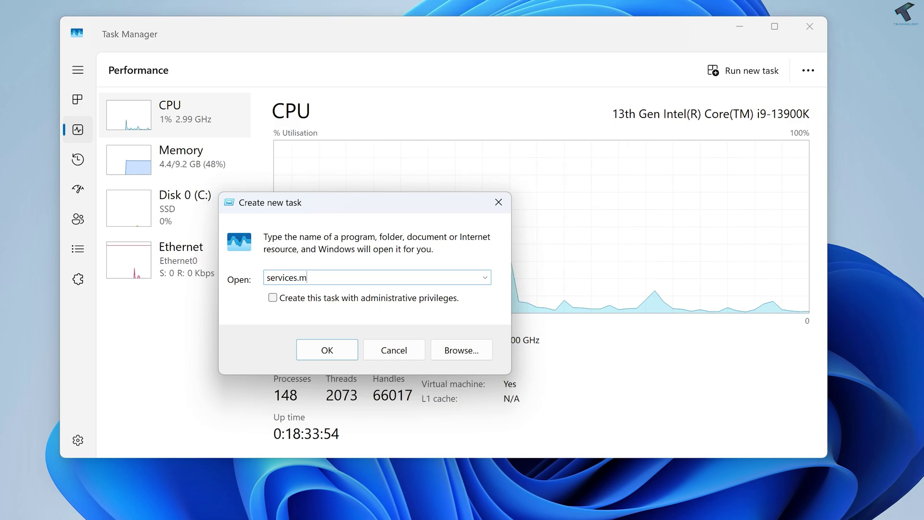
{"action": "type", "text": "sc"}
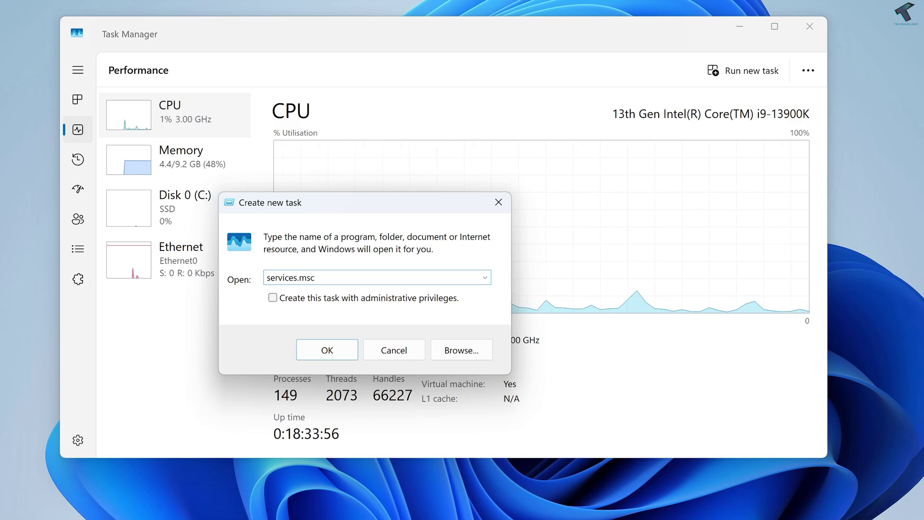
{"action": "key", "text": "Return"}
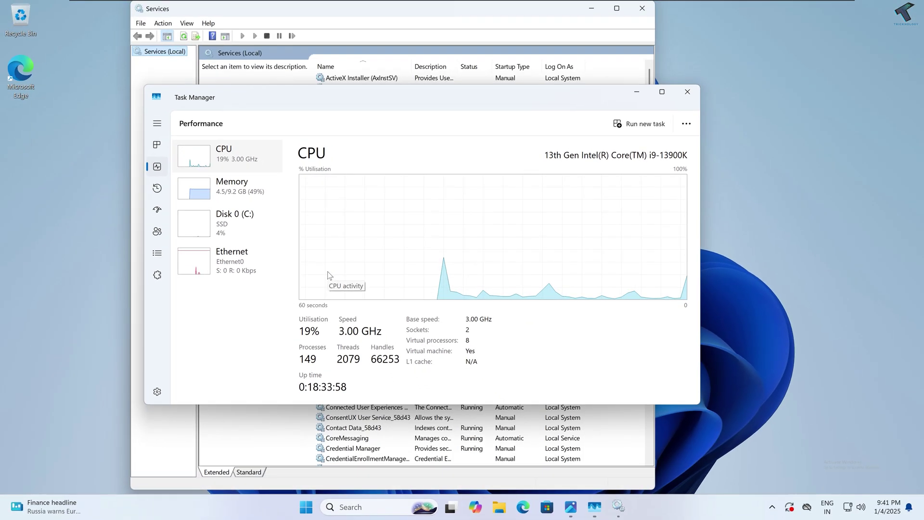
{"action": "left_click", "coordinate": [687, 92]}
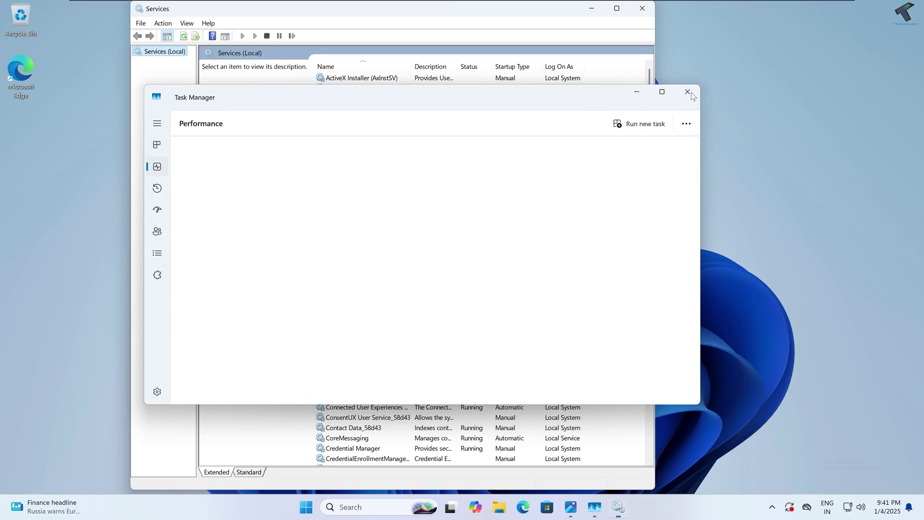
- Find Windows Error Reporting Service and widen the Name column to show full names
{"action": "left_click", "coordinate": [386, 119]}
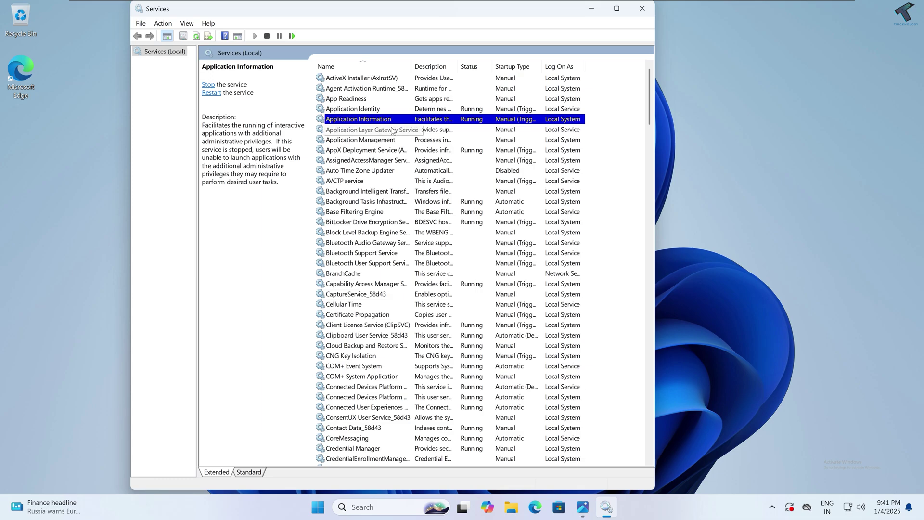
{"action": "left_click", "coordinate": [392, 130]}
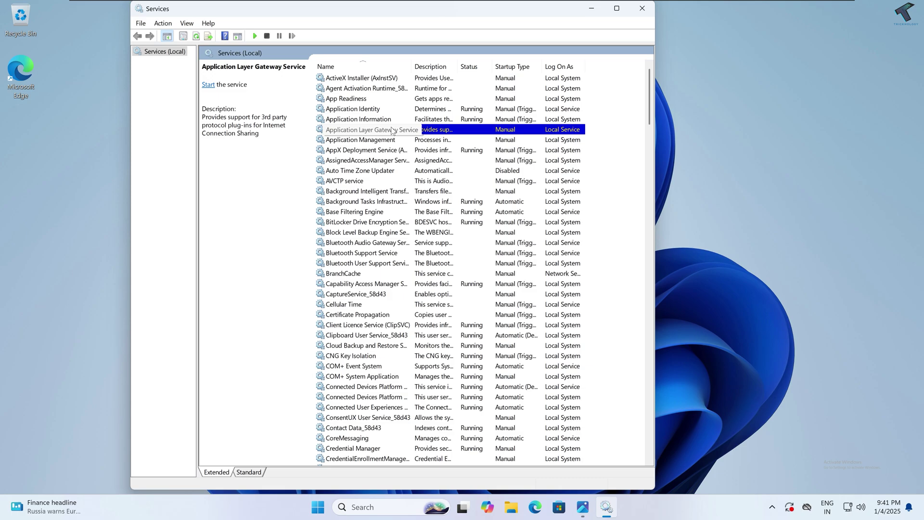
{"action": "type", "text": "win"}
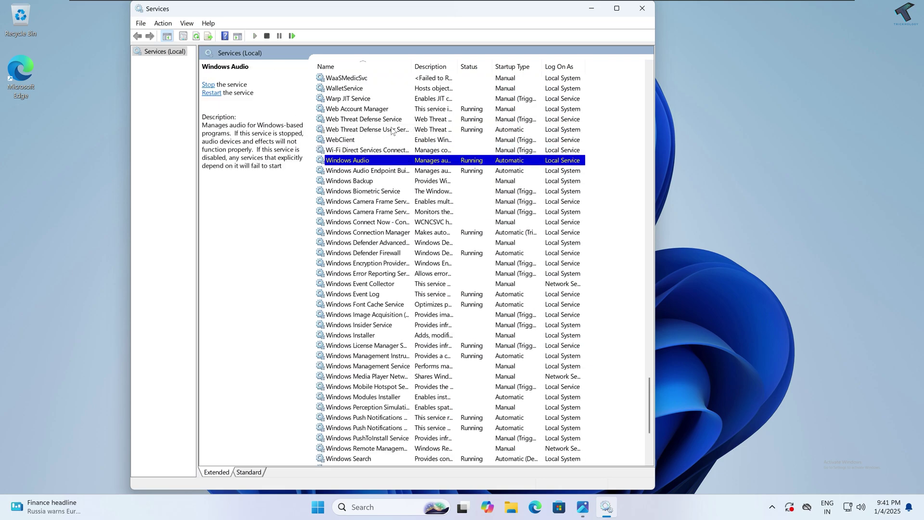
{"action": "left_click", "coordinate": [375, 274]}
{"action": "left_click_drag", "start_coordinate": [411, 64], "coordinate": [468, 65]}
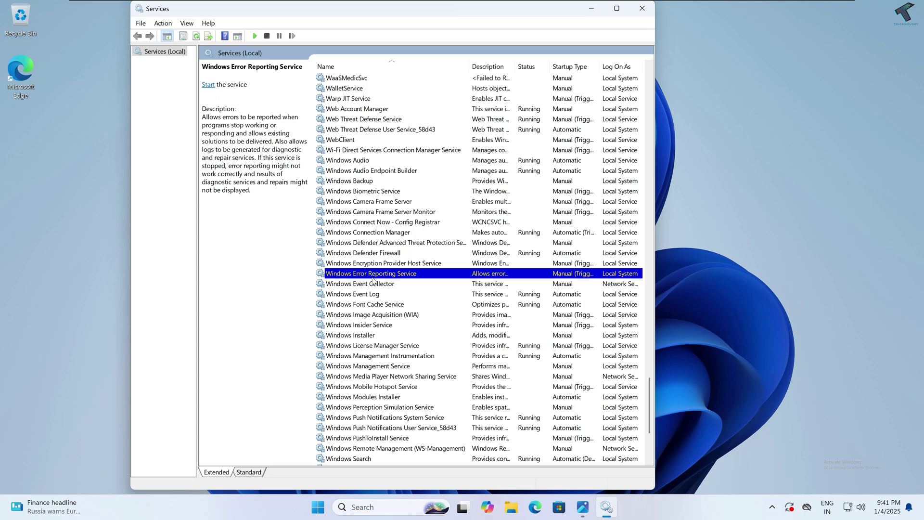
- Set Windows Error Reporting Service's startup type to Disabled and apply it
{"action": "right_click", "coordinate": [376, 277]}
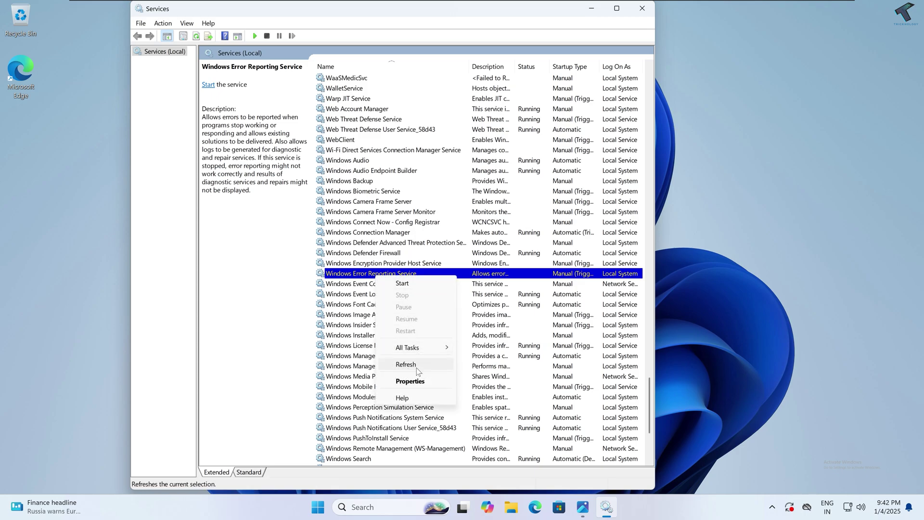
{"action": "left_click", "coordinate": [410, 381]}
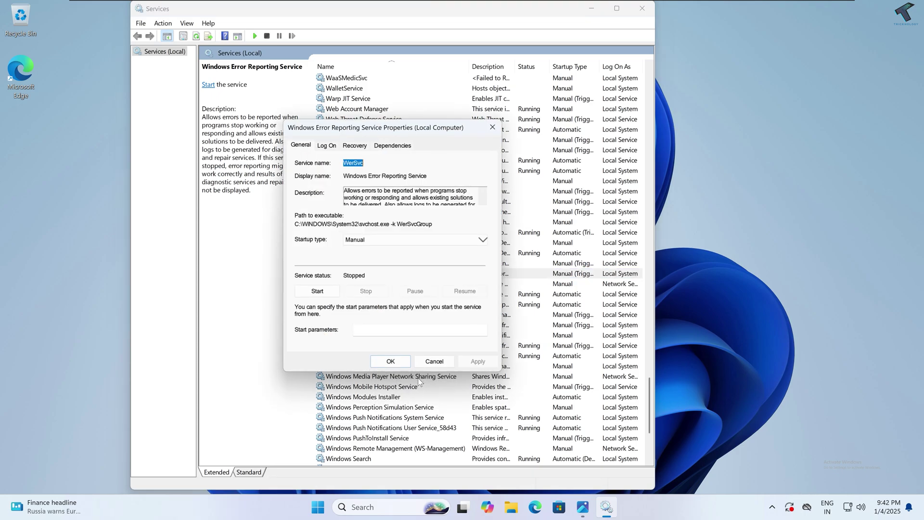
{"action": "left_click", "coordinate": [377, 240]}
{"action": "left_click", "coordinate": [374, 271]}
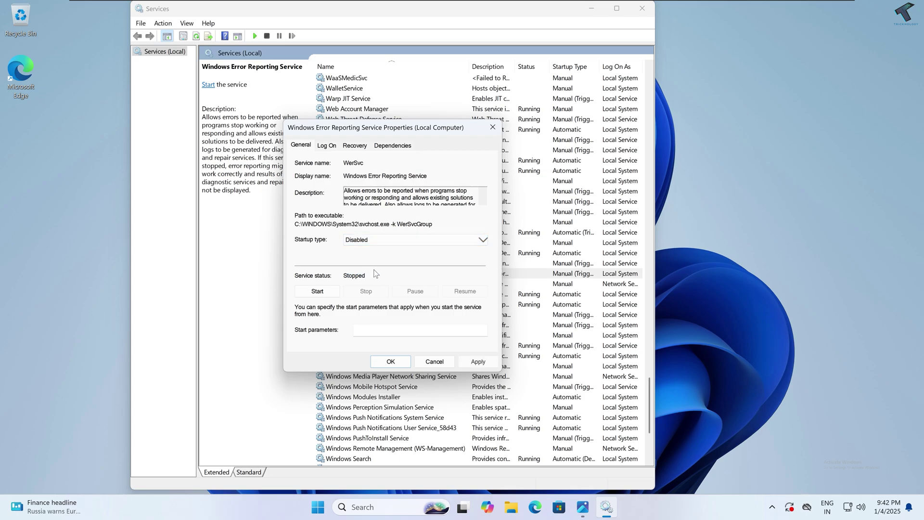
{"action": "left_click", "coordinate": [478, 363]}
{"action": "left_click", "coordinate": [391, 361]}
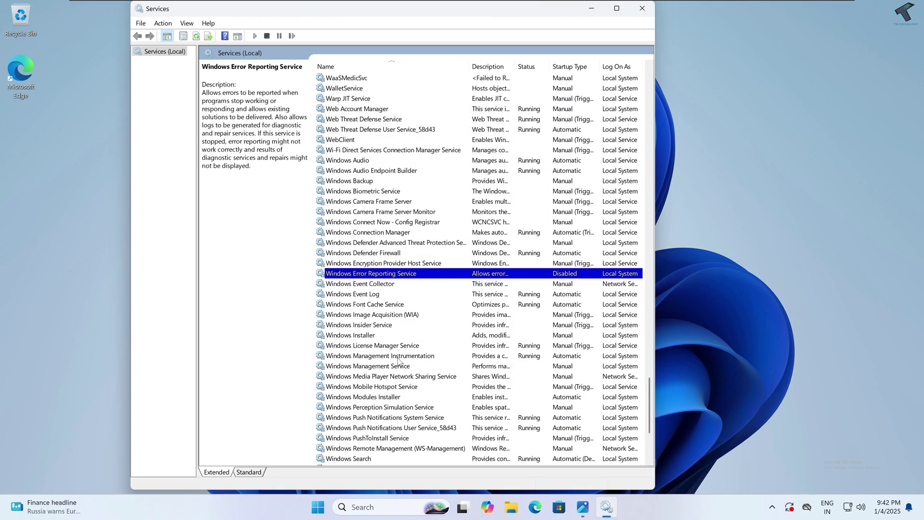
- Jump to the 're' services and set Remote Access Connection Manager to Disabled
{"action": "left_click", "coordinate": [439, 233]}
{"action": "type", "text": "re"}
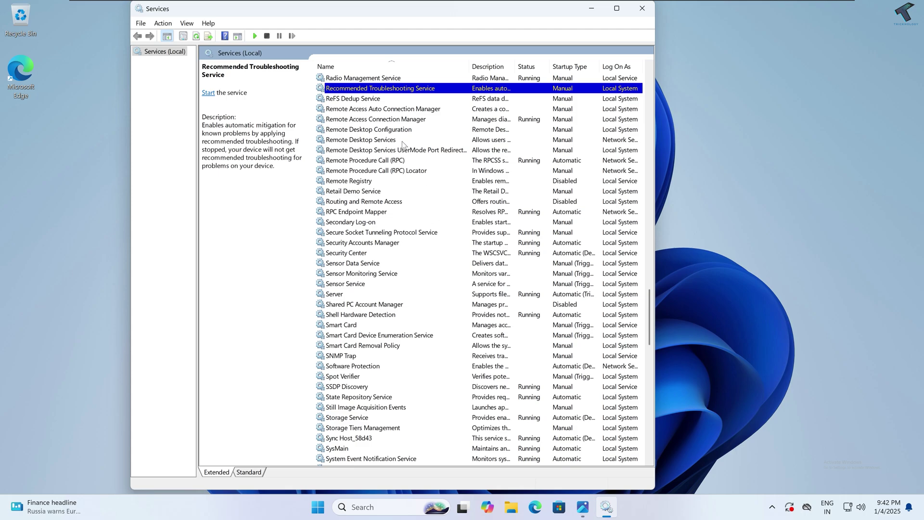
{"action": "left_click", "coordinate": [387, 141]}
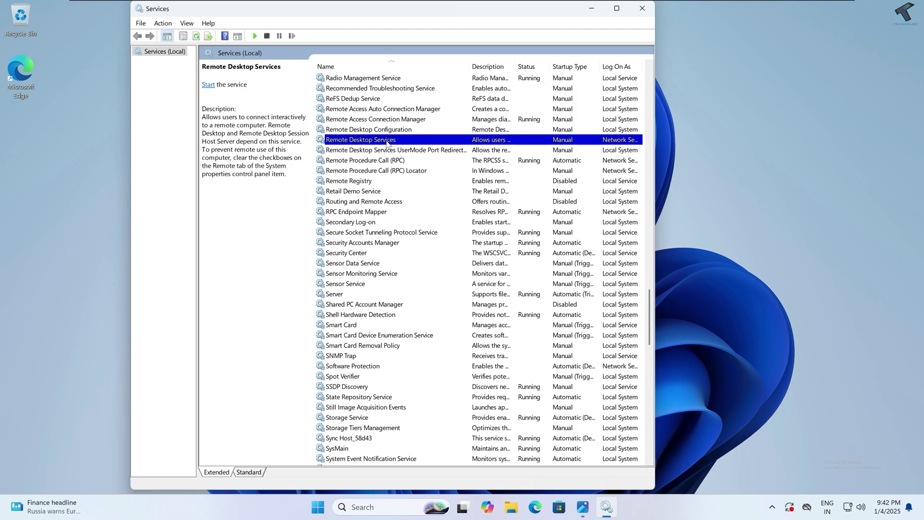
{"action": "left_click", "coordinate": [384, 133]}
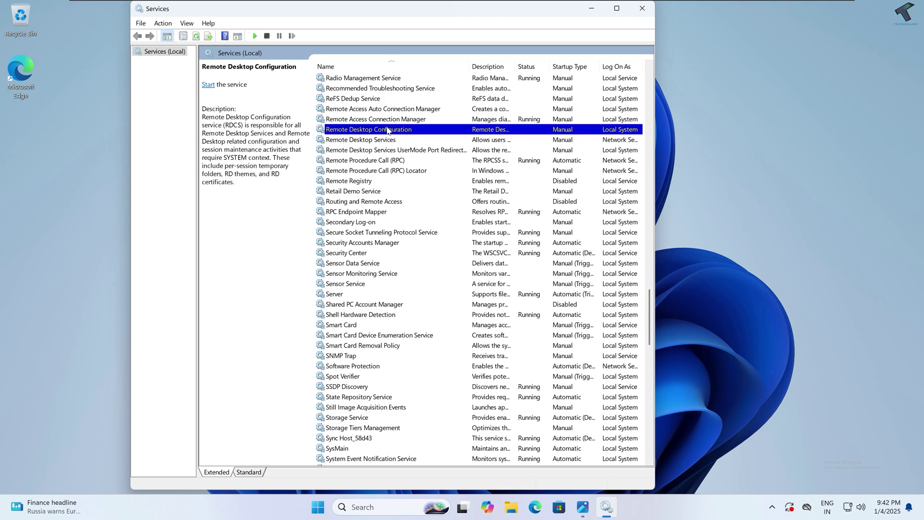
{"action": "right_click", "coordinate": [390, 120]}
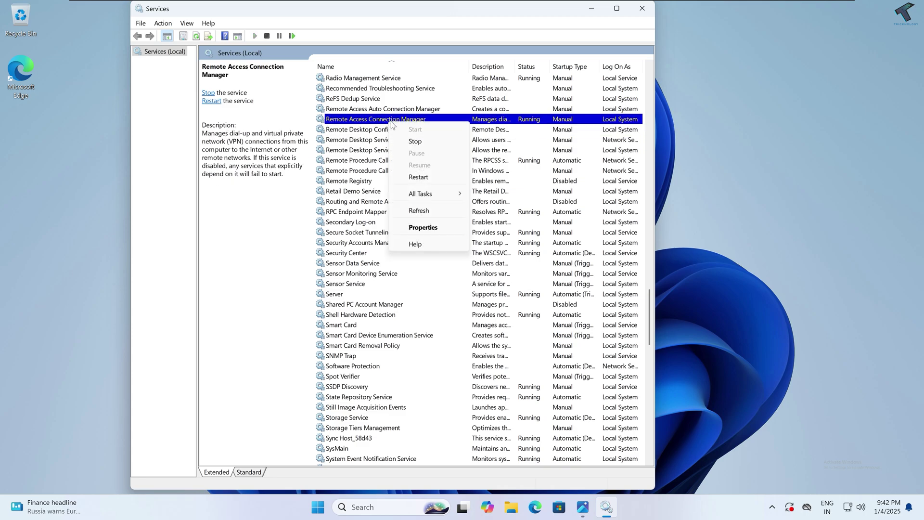
{"action": "left_click", "coordinate": [424, 227]}
{"action": "left_click", "coordinate": [432, 246]}
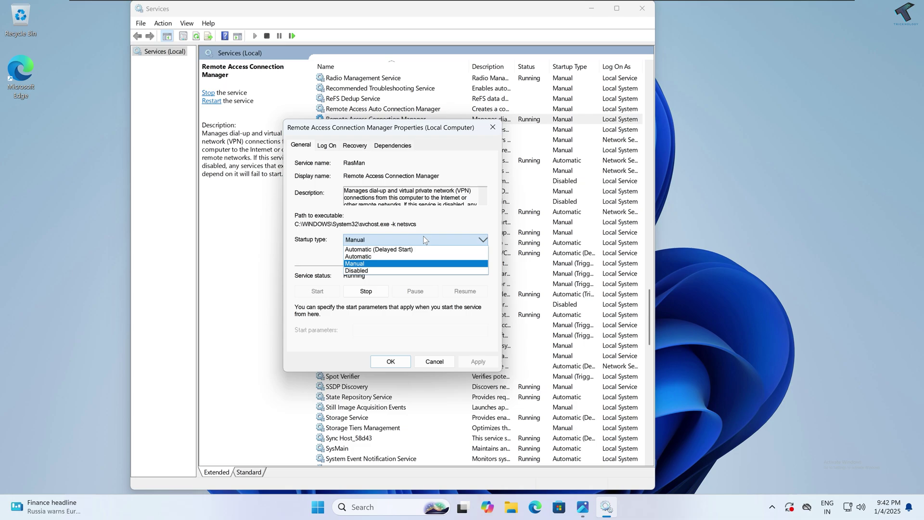
{"action": "left_click", "coordinate": [413, 273]}
{"action": "left_click", "coordinate": [481, 362]}
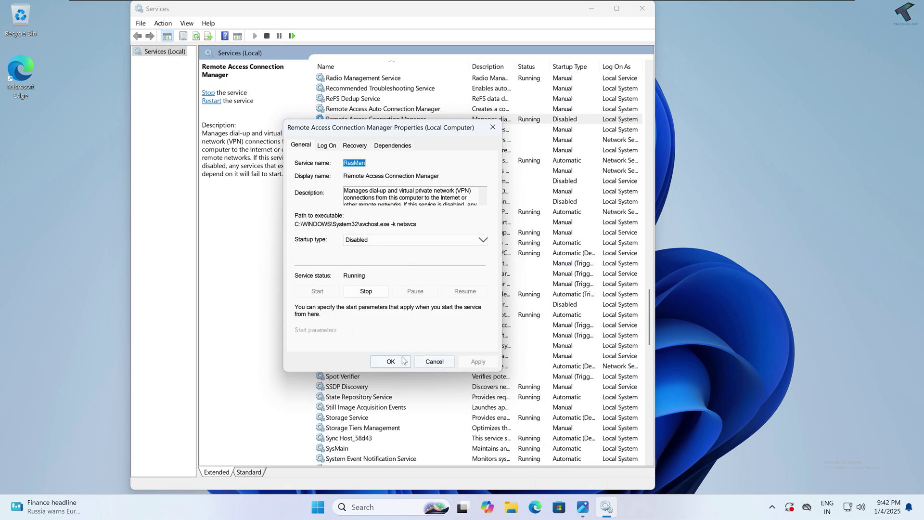
{"action": "left_click", "coordinate": [390, 361]}
- Set Remote Desktop Configuration's startup type to Disabled and apply it
{"action": "right_click", "coordinate": [396, 132]}
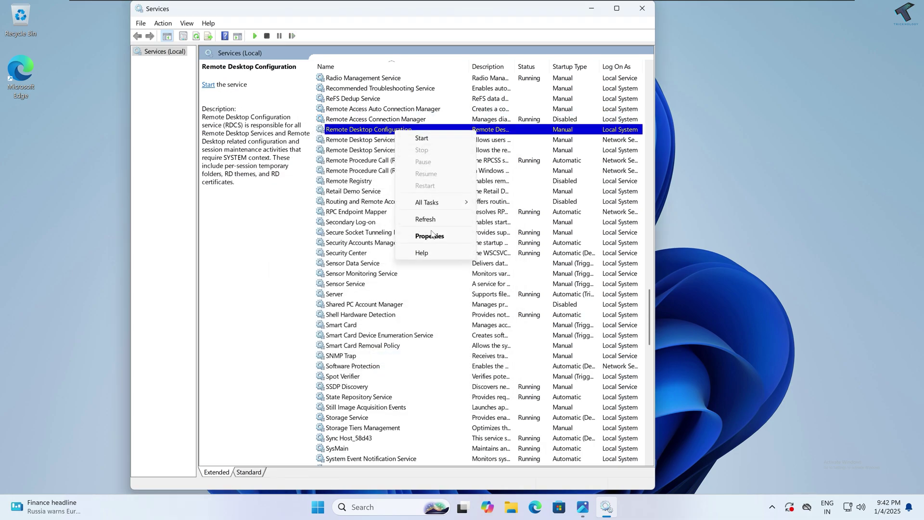
{"action": "left_click", "coordinate": [429, 235]}
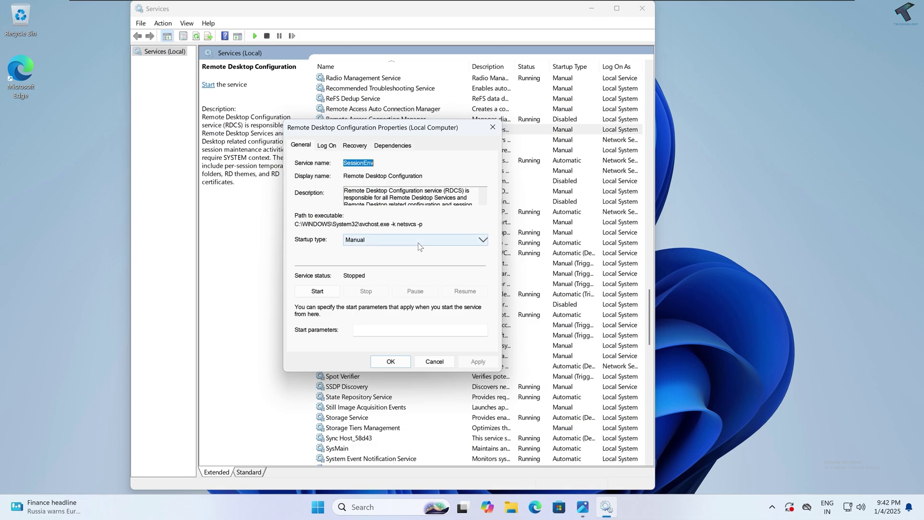
{"action": "left_click", "coordinate": [417, 241]}
{"action": "left_click", "coordinate": [413, 272]}
{"action": "left_click", "coordinate": [477, 362]}
{"action": "left_click", "coordinate": [409, 361]}
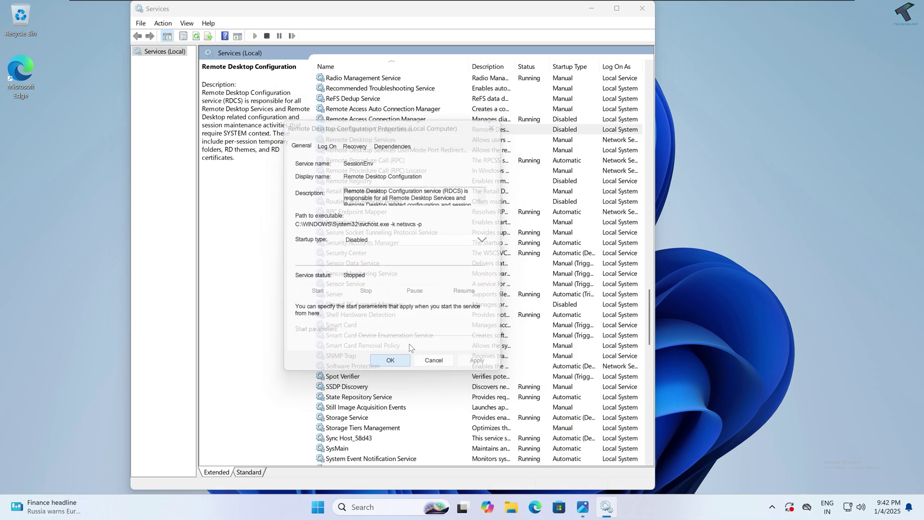
- Set Remote Desktop Services' startup type to Disabled
{"action": "left_click", "coordinate": [372, 140]}
{"action": "right_click", "coordinate": [372, 141]}
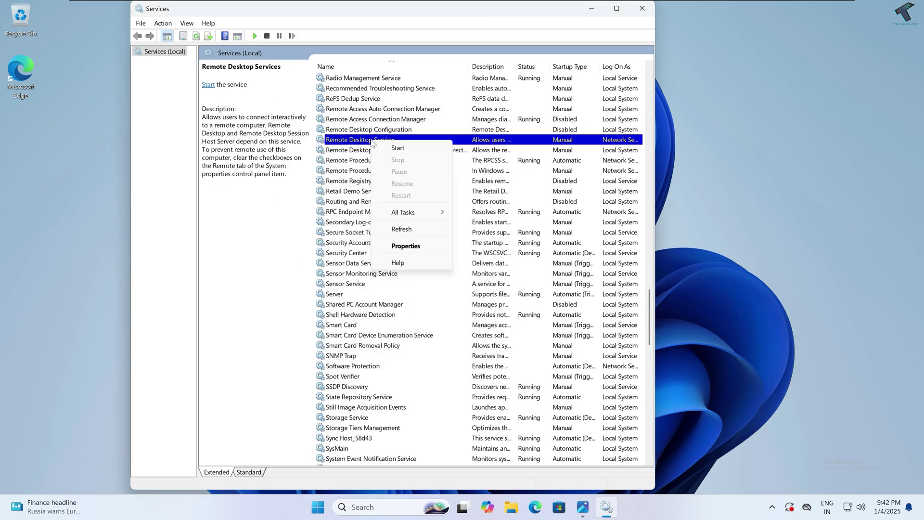
{"action": "left_click", "coordinate": [417, 245]}
{"action": "left_click", "coordinate": [438, 239]}
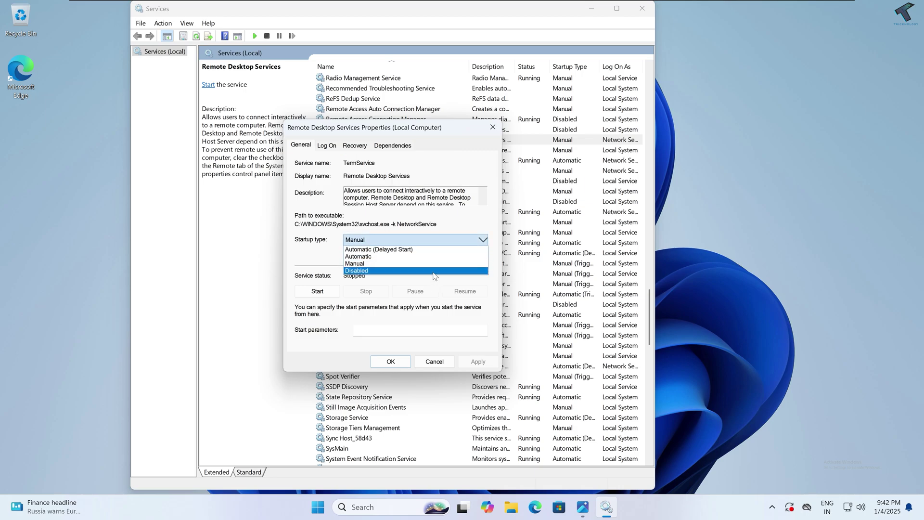
{"action": "left_click", "coordinate": [433, 271]}
{"action": "left_click", "coordinate": [391, 361]}
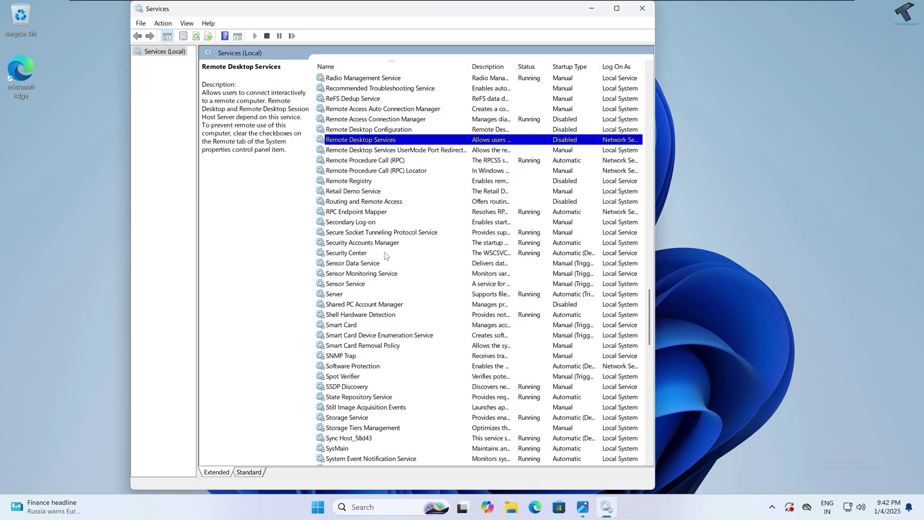
- Choose Disabled as Secondary Log-on's startup type in its properties
{"action": "left_click", "coordinate": [376, 150]}
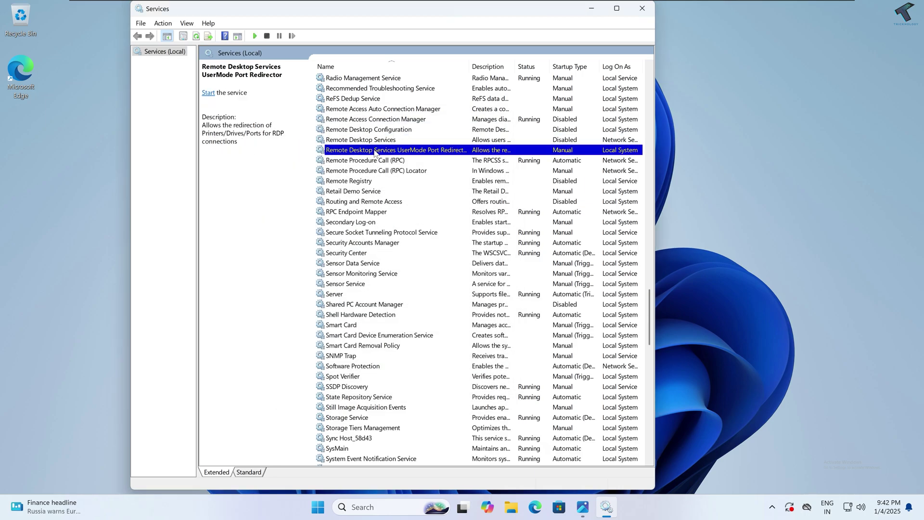
{"action": "left_click", "coordinate": [355, 224]}
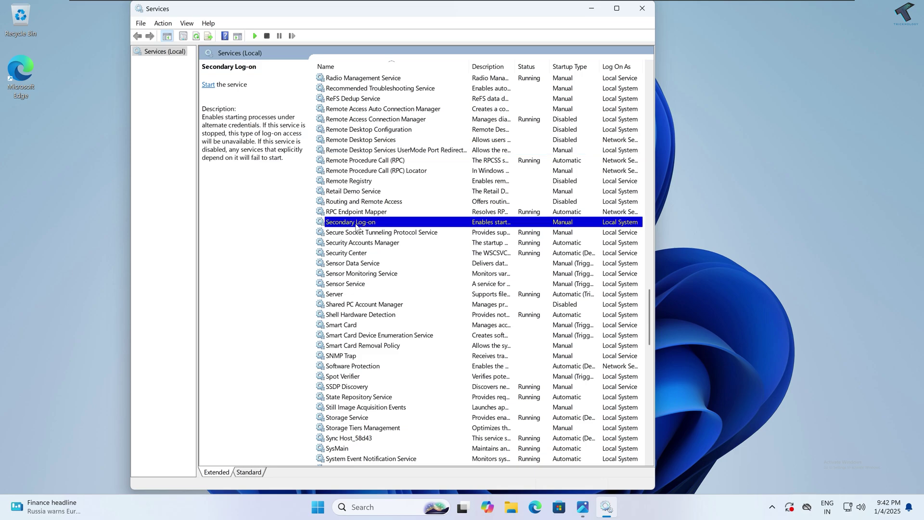
{"action": "right_click", "coordinate": [373, 222]}
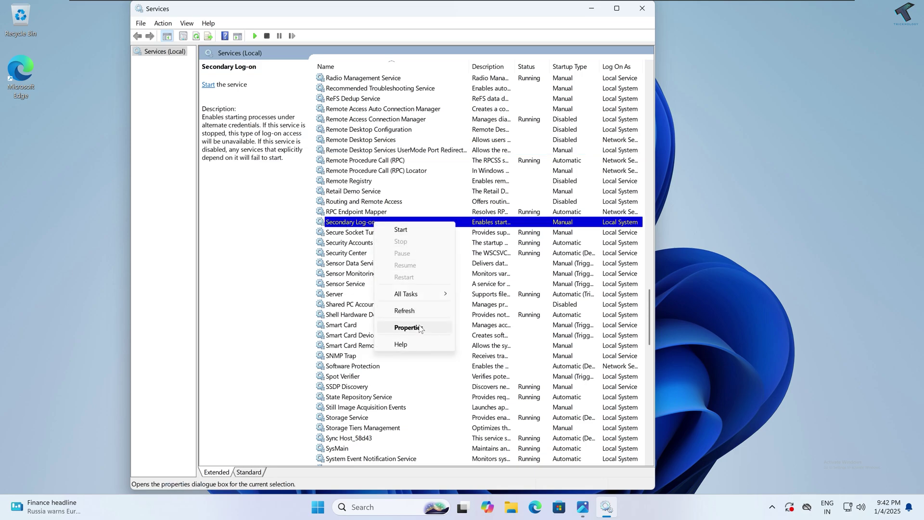
{"action": "left_click", "coordinate": [414, 328]}
{"action": "left_click", "coordinate": [394, 239]}
{"action": "left_click", "coordinate": [396, 271]}
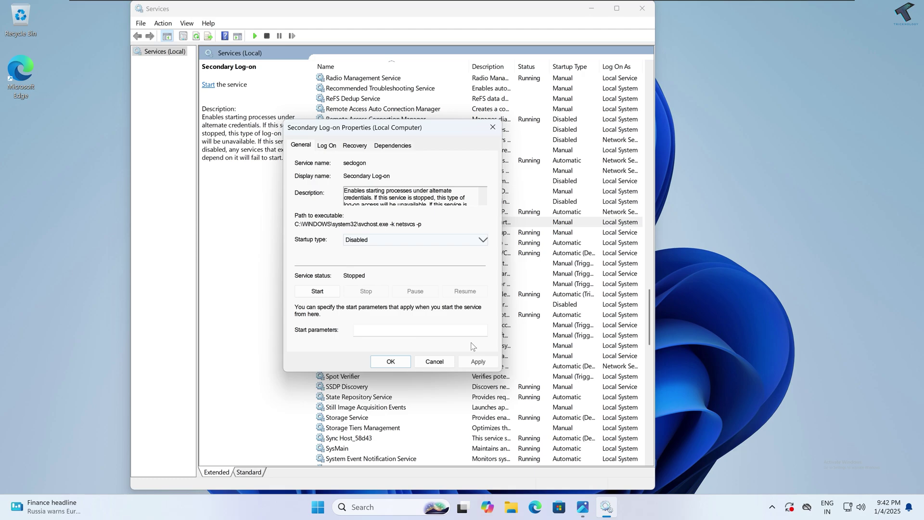
- Save Secondary Log-on as Disabled, then disable Windows Insider Service too
{"action": "left_click", "coordinate": [478, 362]}
{"action": "left_click", "coordinate": [399, 361]}
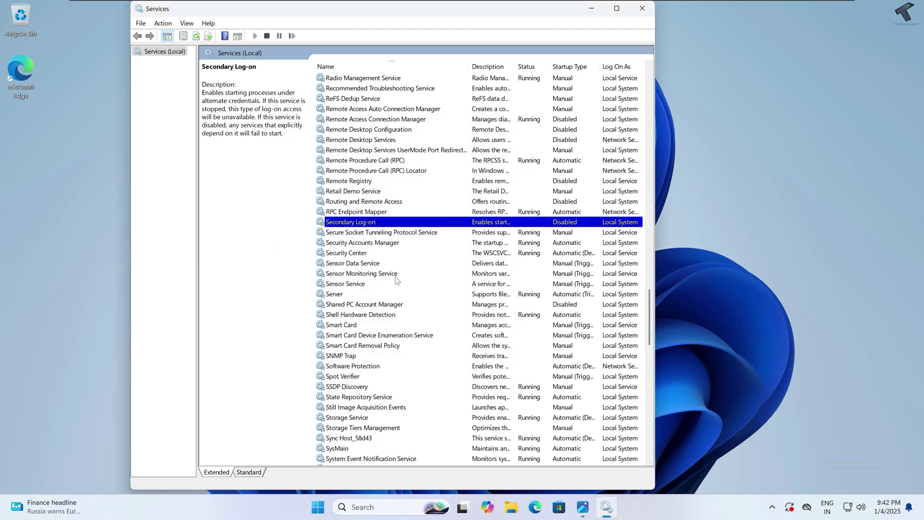
{"action": "key", "text": "w"}
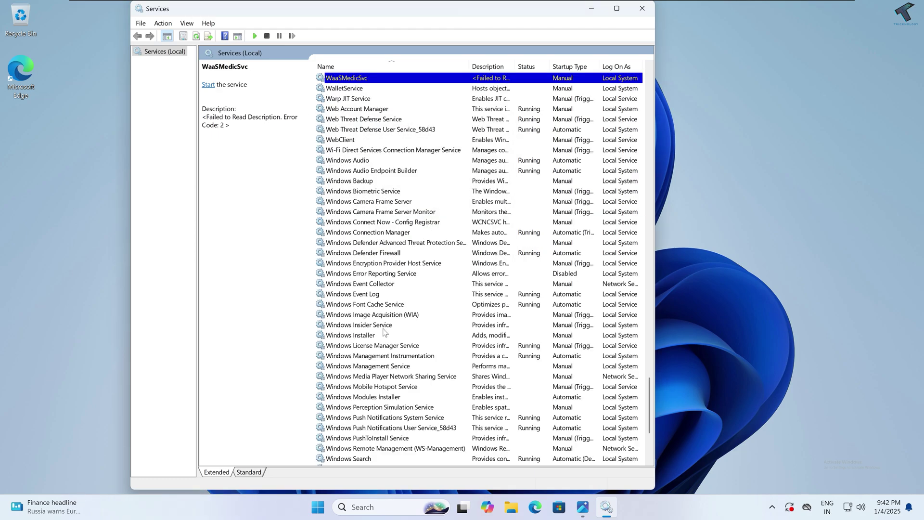
{"action": "left_click", "coordinate": [384, 325]}
{"action": "right_click", "coordinate": [383, 322]}
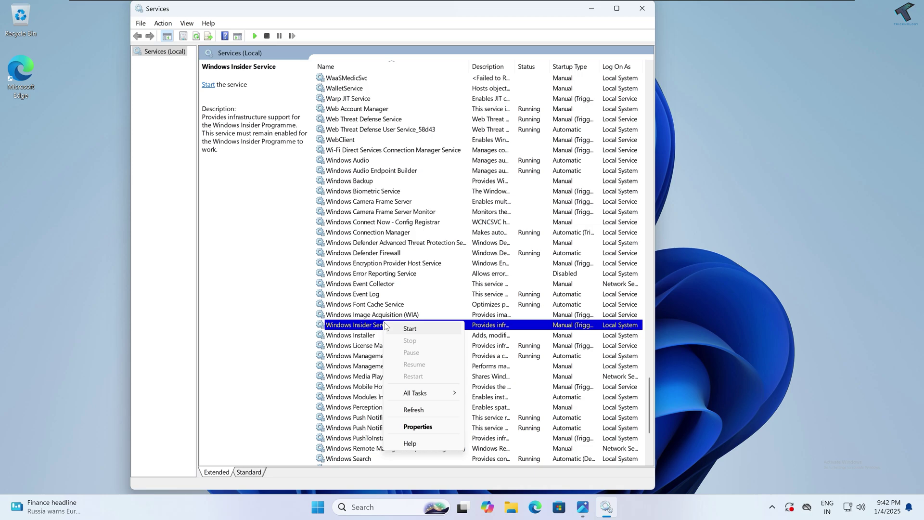
{"action": "left_click", "coordinate": [425, 424]}
{"action": "left_click", "coordinate": [392, 240]}
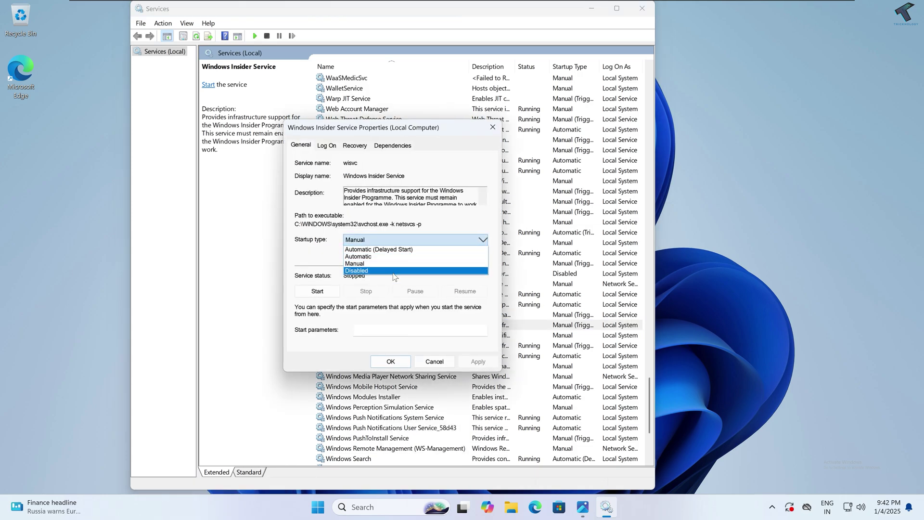
{"action": "left_click", "coordinate": [385, 271]}
{"action": "left_click", "coordinate": [467, 363]}
{"action": "left_click", "coordinate": [405, 365]}
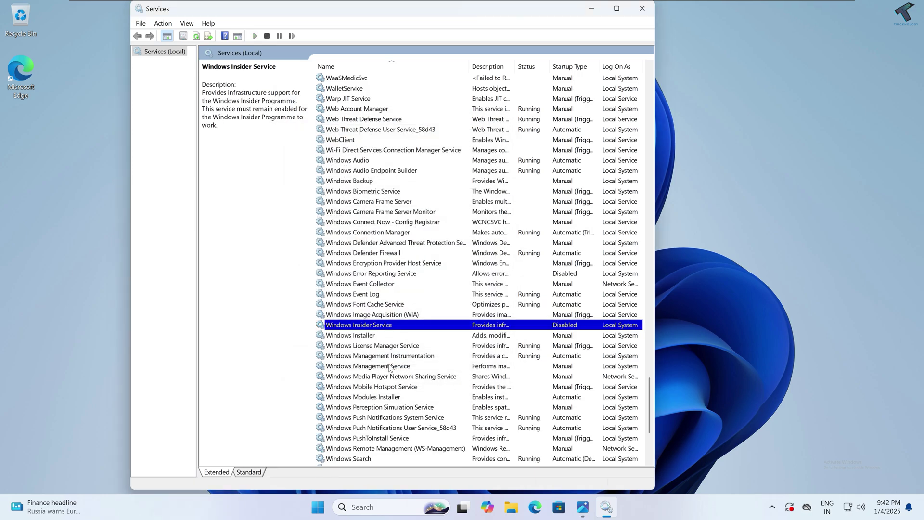
- Set Retail Demo Service's startup type to Disabled and apply it
{"action": "left_click", "coordinate": [422, 317]}
{"action": "type", "text": "re"}
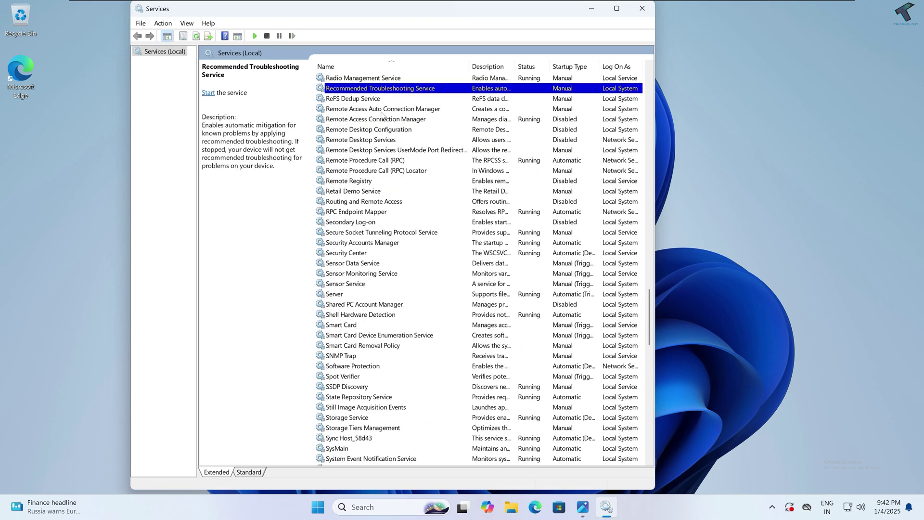
{"action": "left_click", "coordinate": [381, 191]}
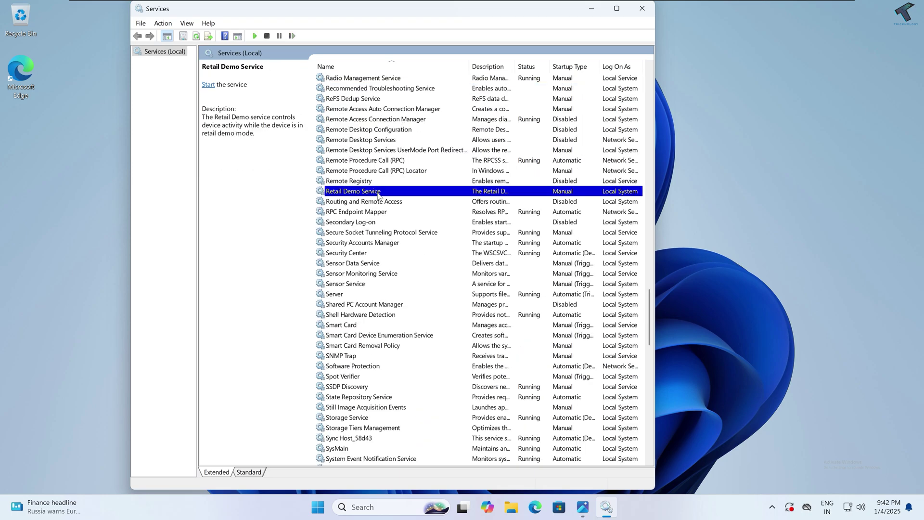
{"action": "right_click", "coordinate": [378, 194]}
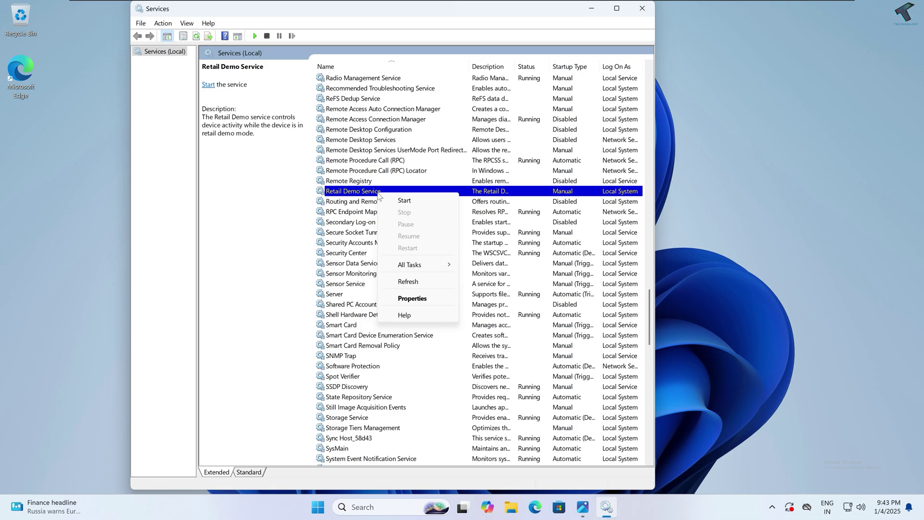
{"action": "left_click", "coordinate": [410, 299]}
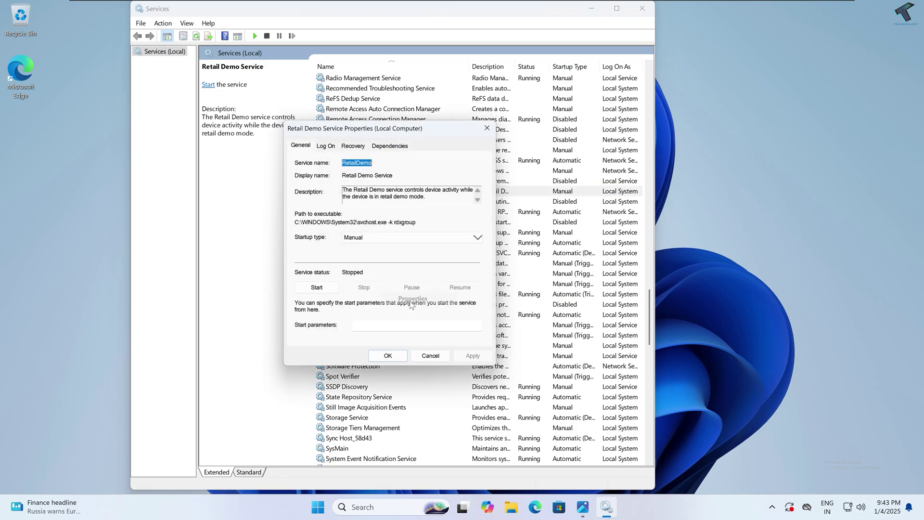
{"action": "left_click", "coordinate": [404, 246]}
{"action": "left_click", "coordinate": [394, 275]}
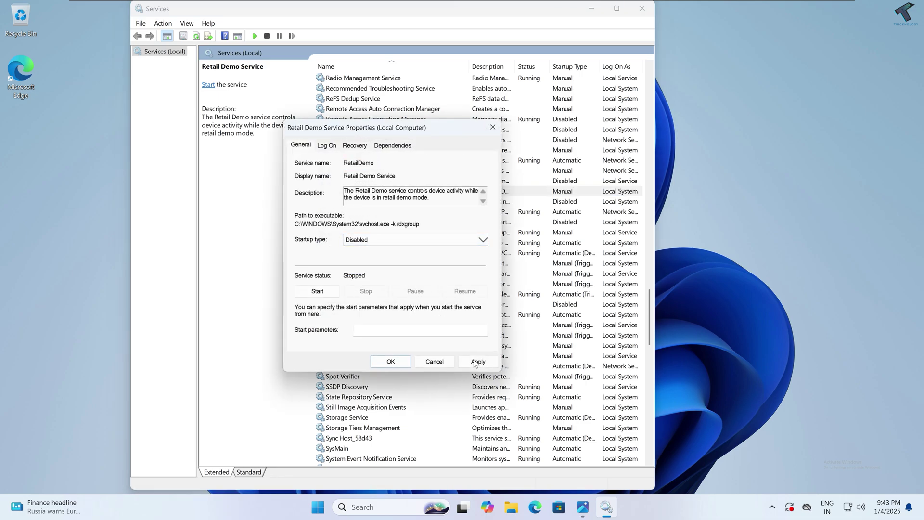
{"action": "left_click", "coordinate": [478, 361]}
{"action": "left_click", "coordinate": [390, 362]}
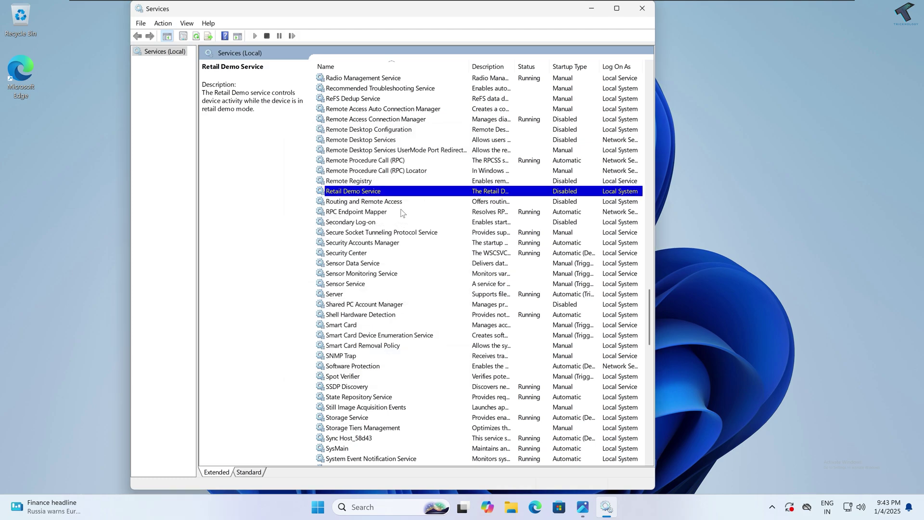
- Set Bluetooth Support Service's startup type to Disabled and apply it
{"action": "left_click", "coordinate": [402, 212]}
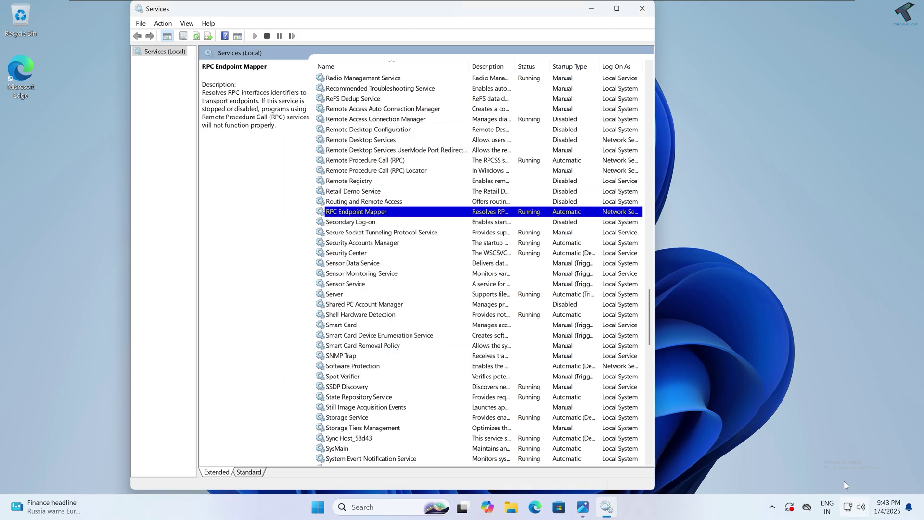
{"action": "key", "text": "b"}
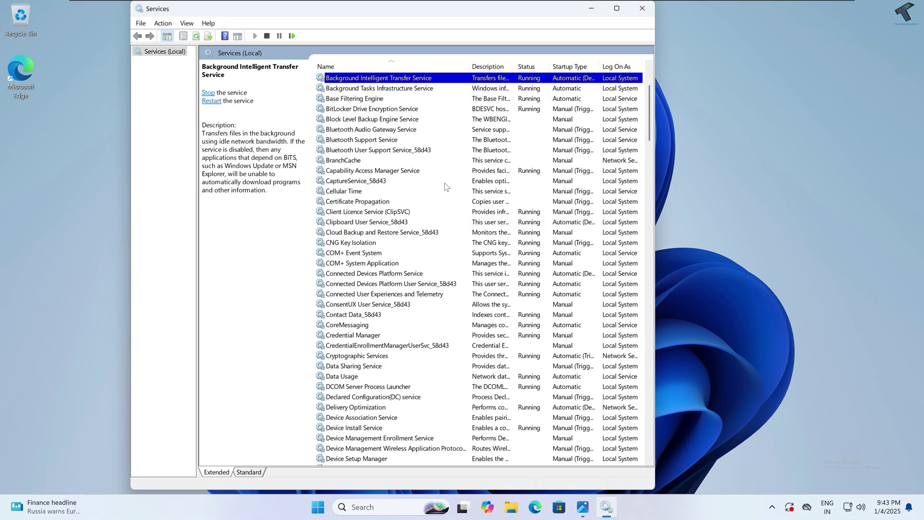
{"action": "key", "text": "Down"}
{"action": "key", "text": "Down"}
{"action": "key", "text": "Down"}
{"action": "key", "text": "Down"}
{"action": "key", "text": "Down"}
{"action": "key", "text": "Down"}
{"action": "key", "text": "shift+F10"}
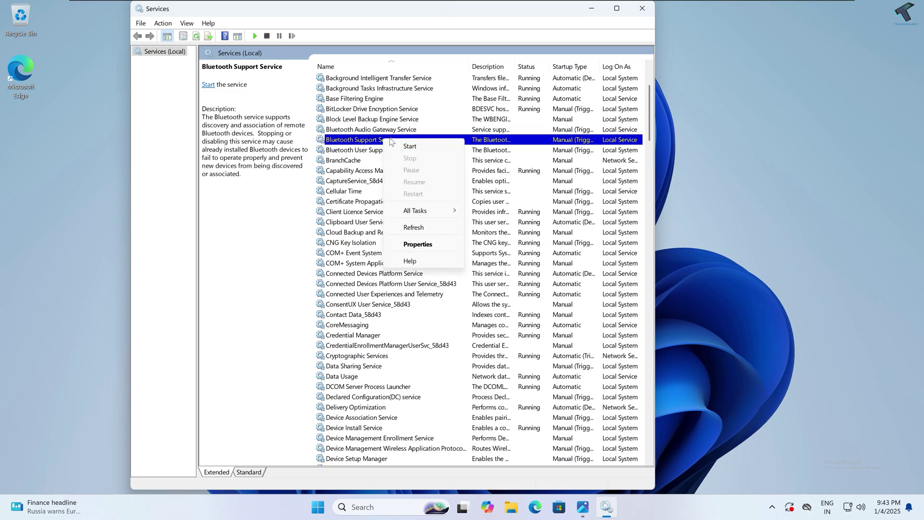
{"action": "left_click", "coordinate": [434, 241]}
{"action": "left_click", "coordinate": [435, 240]}
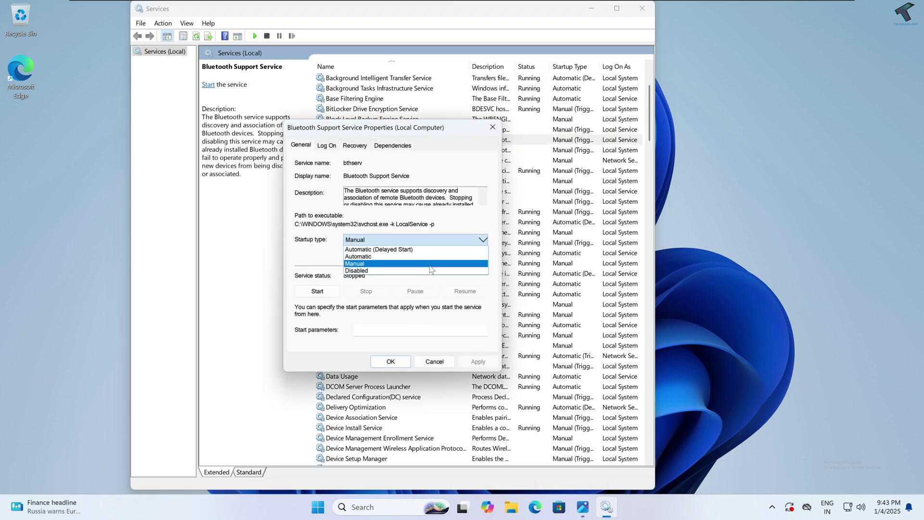
{"action": "left_click", "coordinate": [429, 269]}
{"action": "left_click", "coordinate": [478, 361]}
{"action": "left_click", "coordinate": [391, 362]}
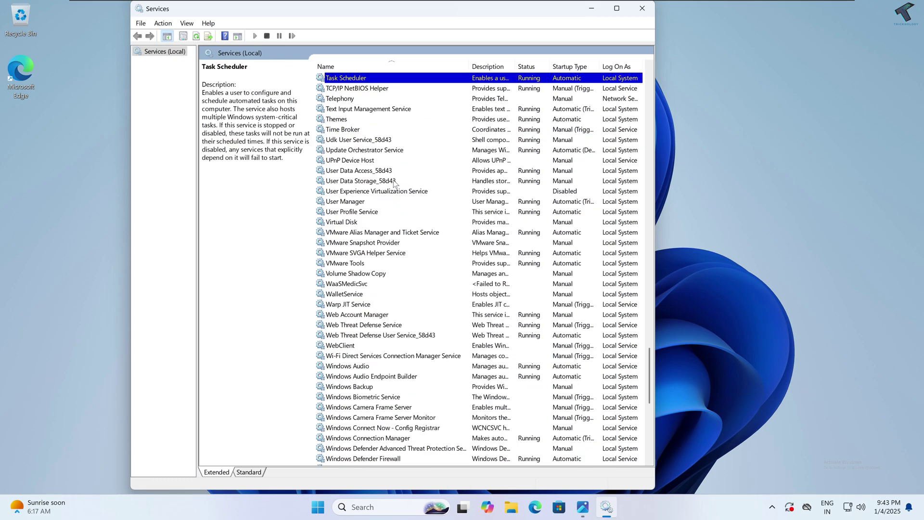
- Set Xbox Live Game Save to Disabled and check the Xbox Live Networking Service properties
{"action": "key", "text": "x"}
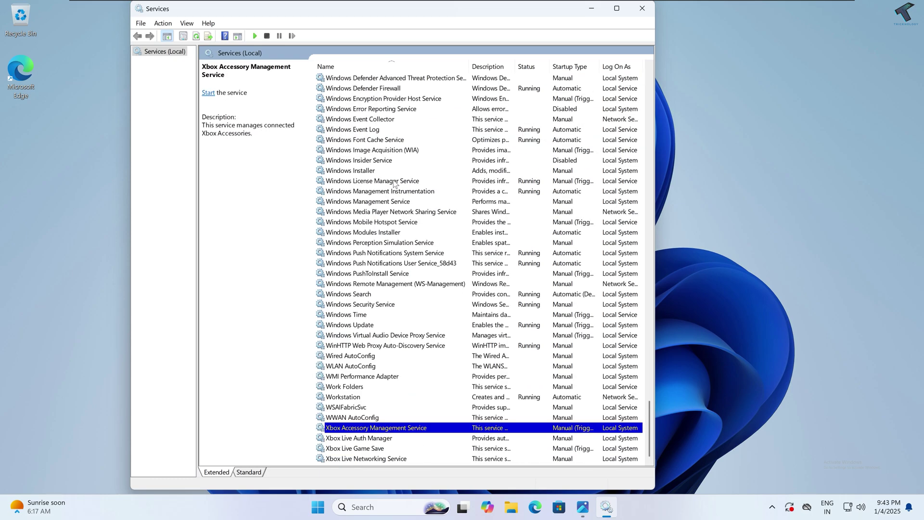
{"action": "left_click", "coordinate": [365, 450]}
{"action": "right_click", "coordinate": [365, 451]}
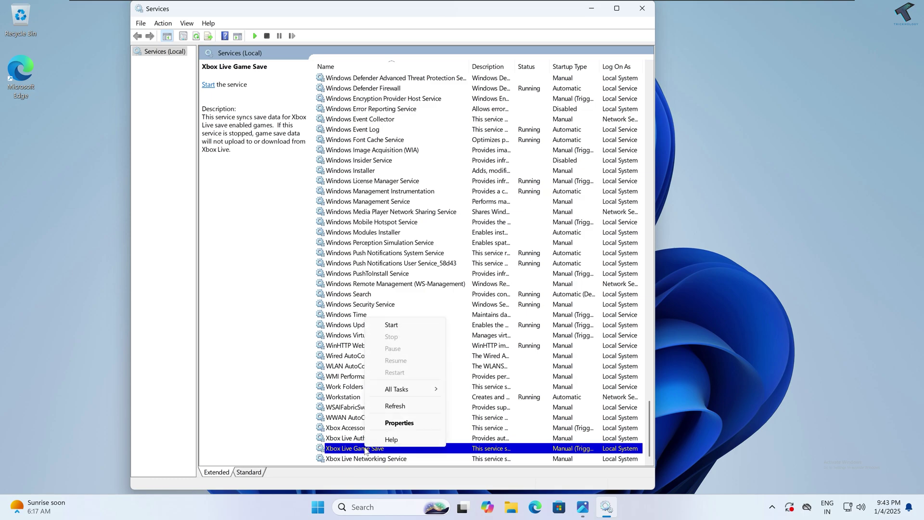
{"action": "left_click", "coordinate": [392, 422]}
{"action": "left_click", "coordinate": [400, 241]}
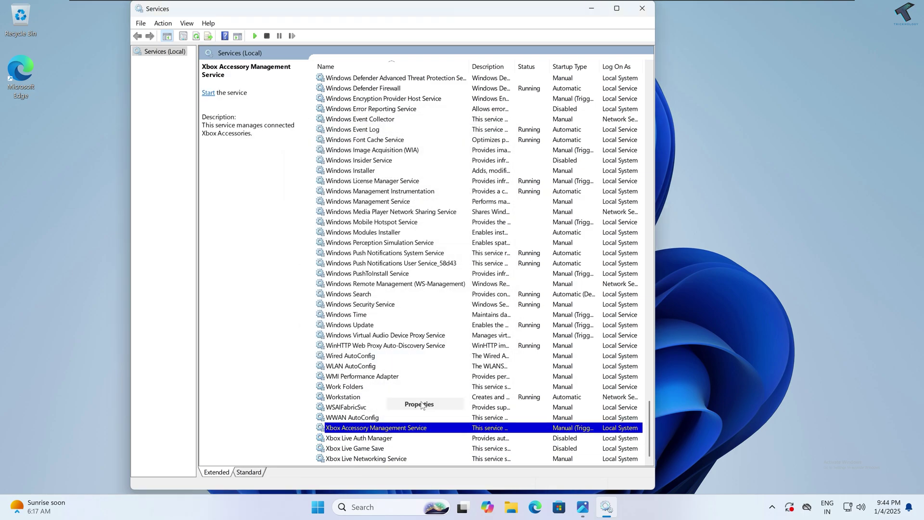
{"action": "left_click", "coordinate": [420, 405]}
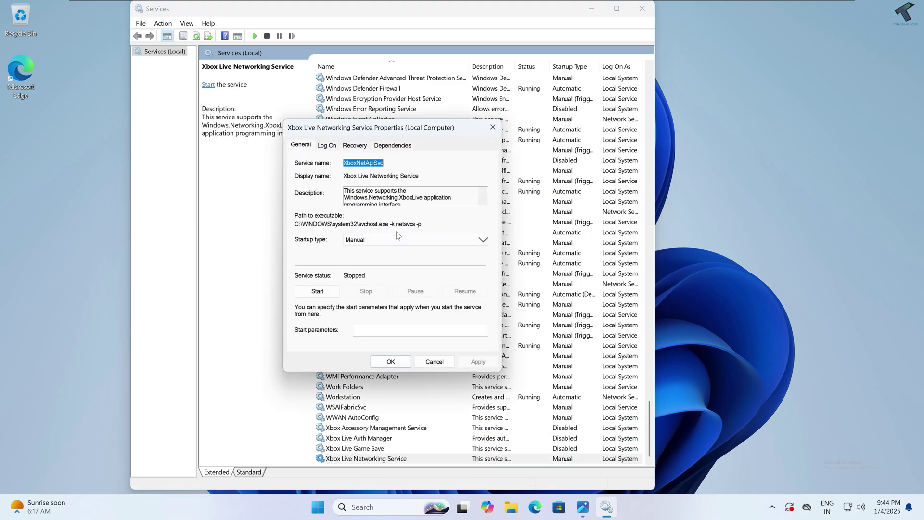
{"action": "left_click", "coordinate": [390, 361]}
{"action": "left_click", "coordinate": [360, 181]}
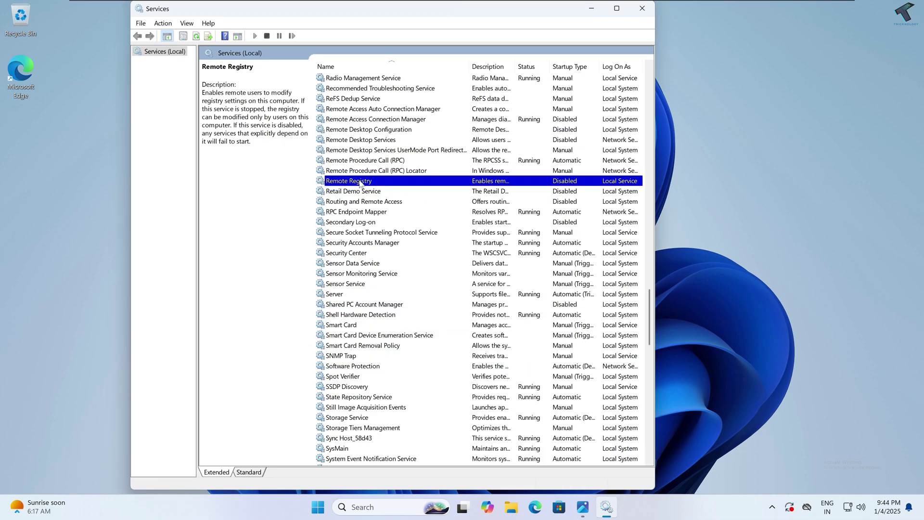
- Set Print Spooler's startup type to Disabled and apply it
{"action": "scroll", "coordinate": [360, 183], "scroll_direction": "up", "scroll_amount": 6}
{"action": "left_click", "coordinate": [360, 181]}
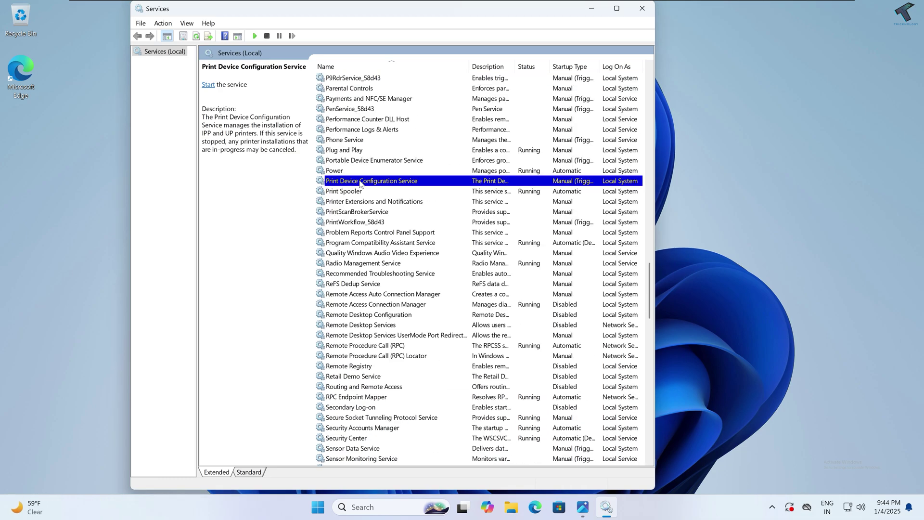
{"action": "left_click", "coordinate": [360, 192]}
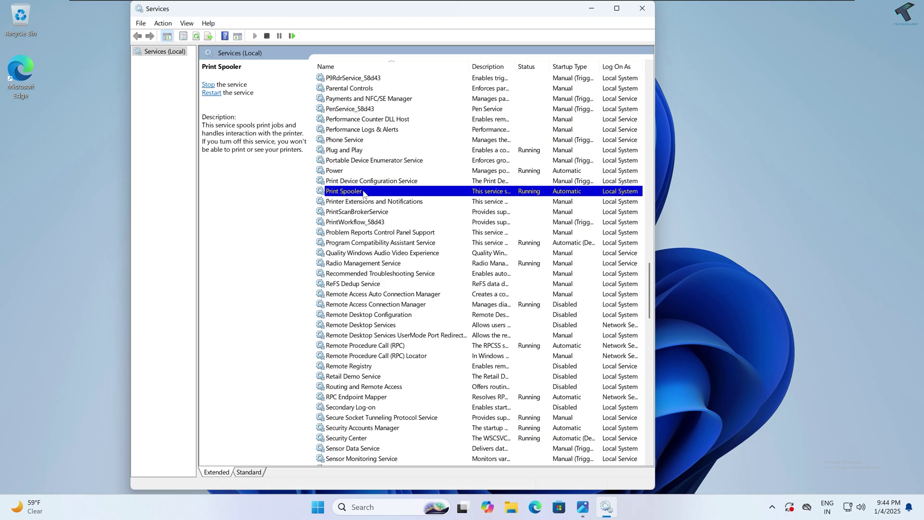
{"action": "right_click", "coordinate": [363, 194]}
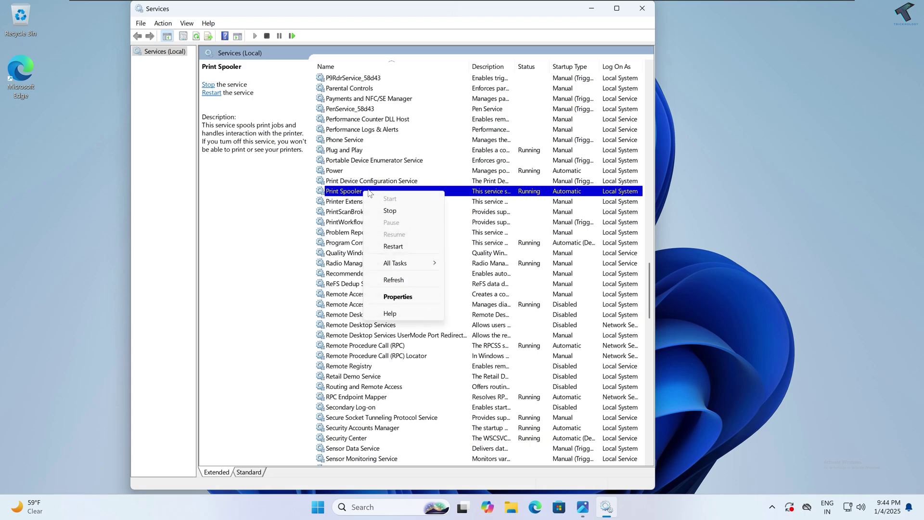
{"action": "left_click", "coordinate": [409, 297]}
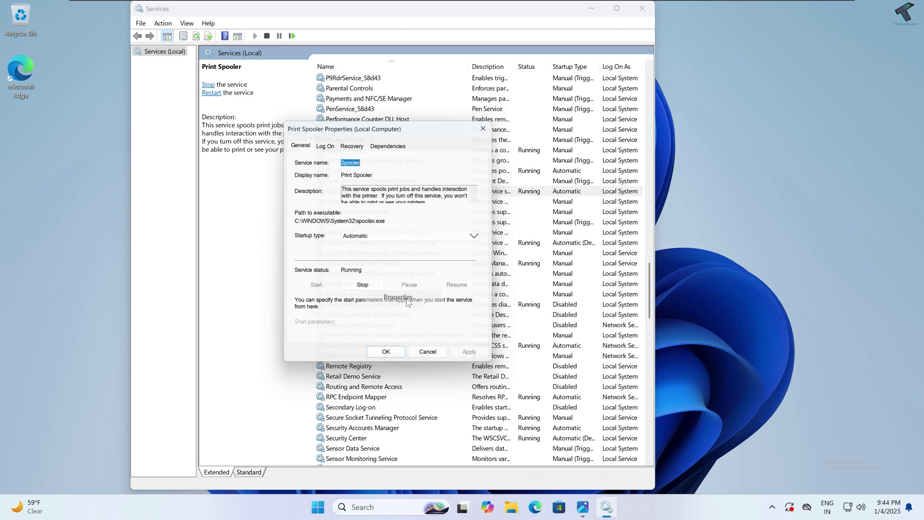
{"action": "left_click", "coordinate": [389, 240]}
{"action": "left_click", "coordinate": [366, 265]}
{"action": "left_click", "coordinate": [478, 361]}
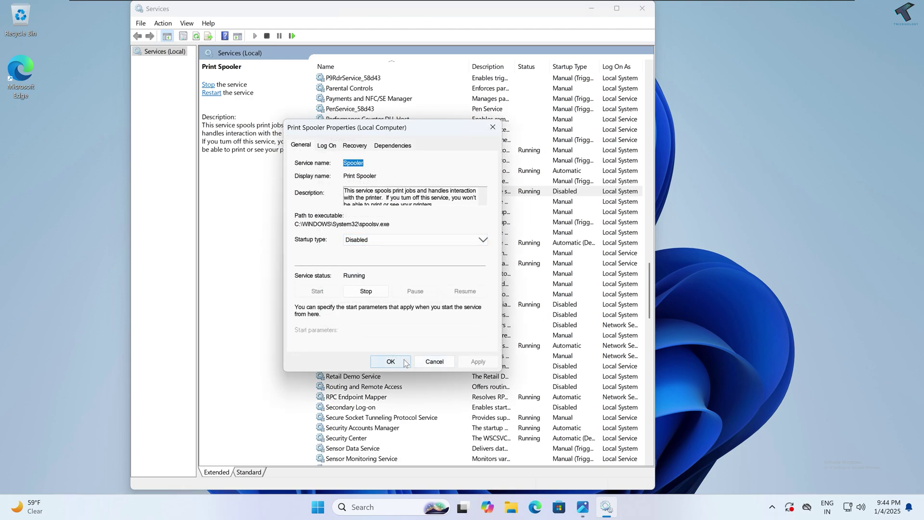
{"action": "left_click", "coordinate": [404, 363]}
- Move through the S services down to Smart Card Removal Policy
{"action": "left_click", "coordinate": [411, 206]}
{"action": "key", "text": "s"}
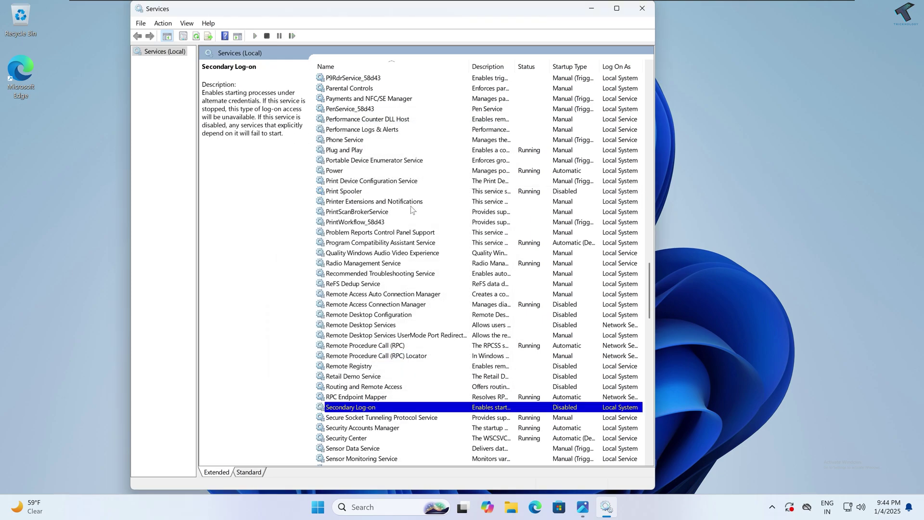
{"action": "scroll", "coordinate": [411, 206], "scroll_direction": "down", "scroll_amount": 4}
{"action": "key", "text": "s"}
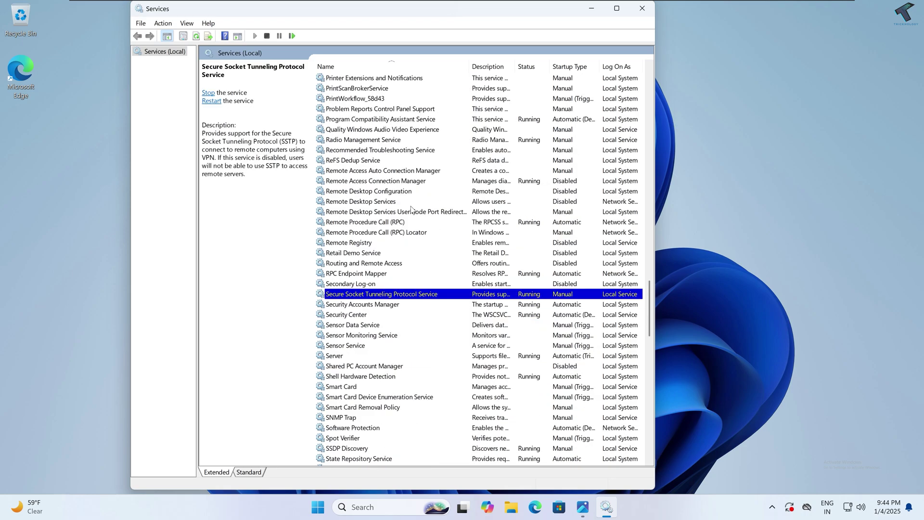
{"action": "left_click", "coordinate": [385, 408]}
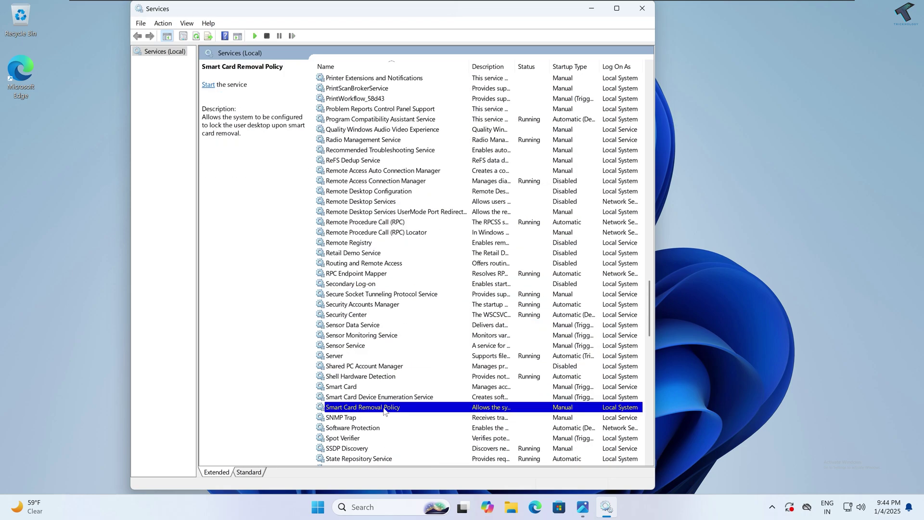
- Set the Smart Card service's startup type to Disabled and apply it
{"action": "scroll", "coordinate": [384, 410], "scroll_direction": "down", "scroll_amount": 1}
{"action": "left_click", "coordinate": [359, 359]}
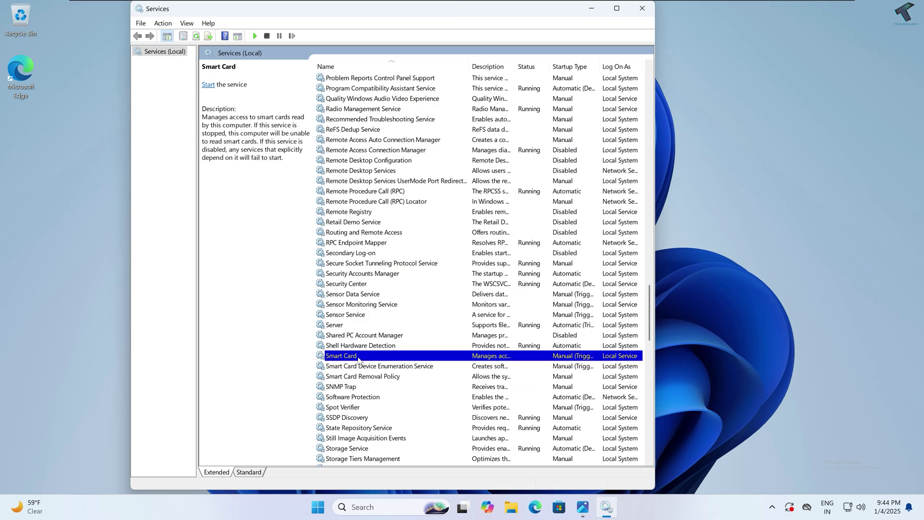
{"action": "scroll", "coordinate": [358, 360], "scroll_direction": "down", "scroll_amount": 1}
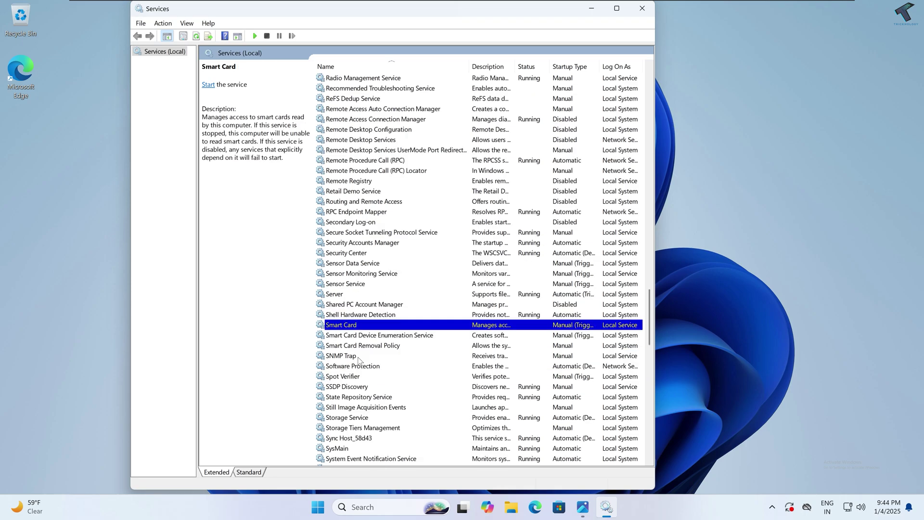
{"action": "right_click", "coordinate": [360, 326]}
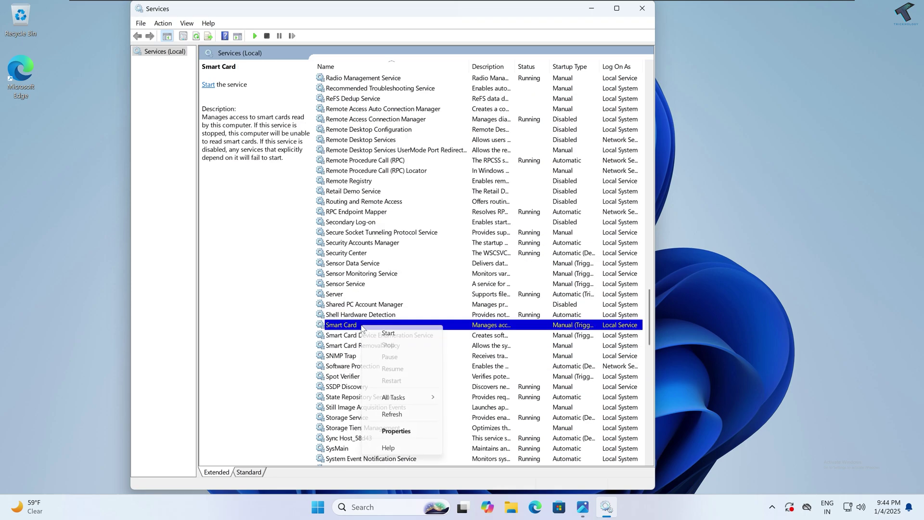
{"action": "left_click", "coordinate": [410, 432]}
{"action": "left_click", "coordinate": [398, 241]}
{"action": "left_click", "coordinate": [406, 276]}
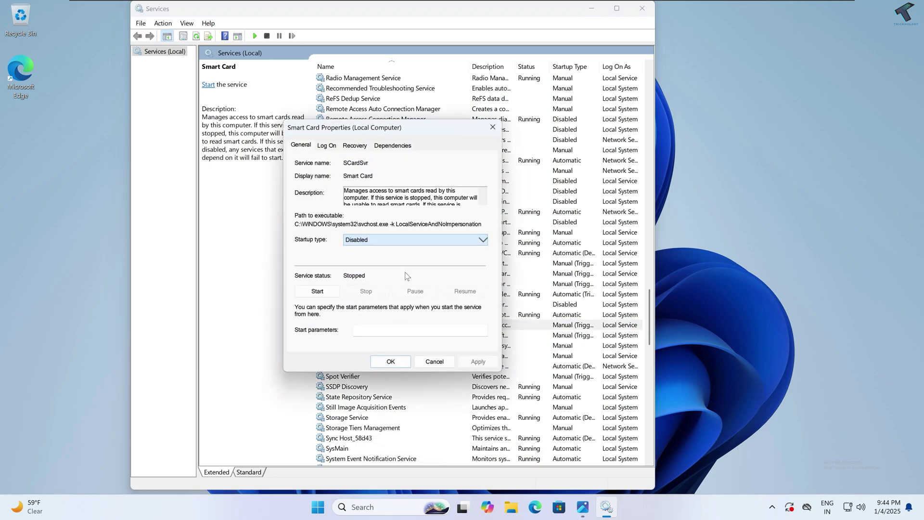
{"action": "left_click", "coordinate": [478, 361]}
{"action": "left_click", "coordinate": [390, 361]}
- Set Connected User Experiences and Telemetry's startup type to Disabled
{"action": "key", "text": "c"}
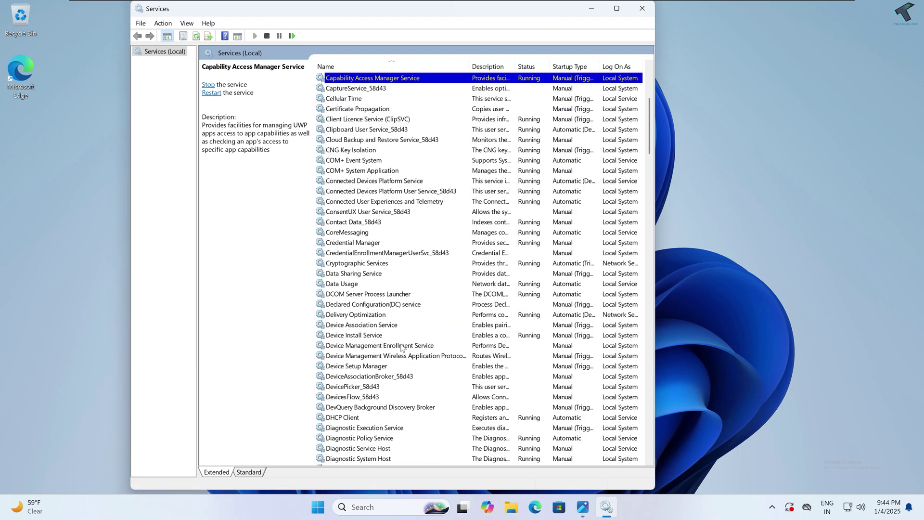
{"action": "key", "text": "c"}
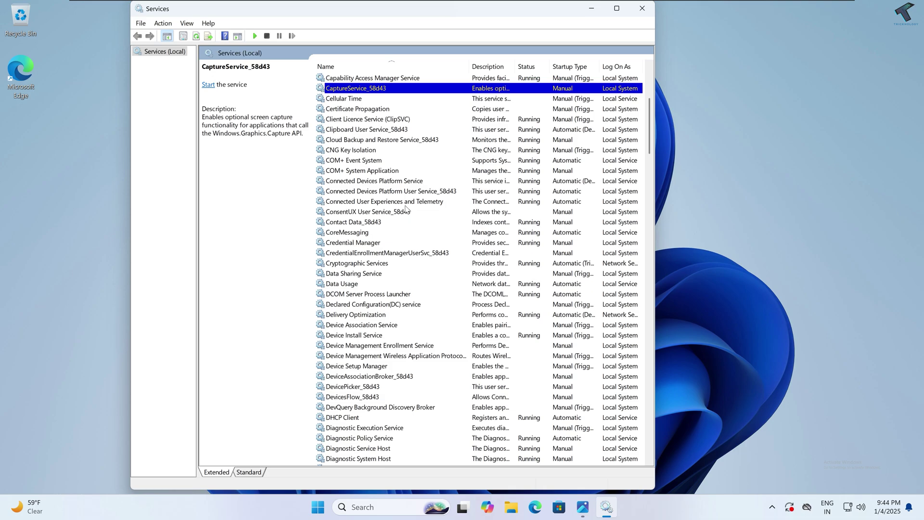
{"action": "left_click", "coordinate": [405, 204]}
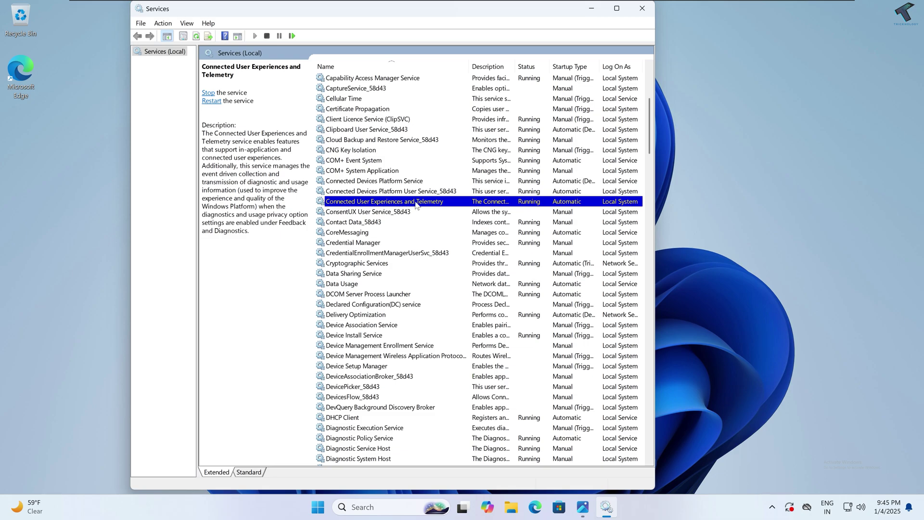
{"action": "right_click", "coordinate": [416, 204]}
{"action": "left_click", "coordinate": [466, 309]}
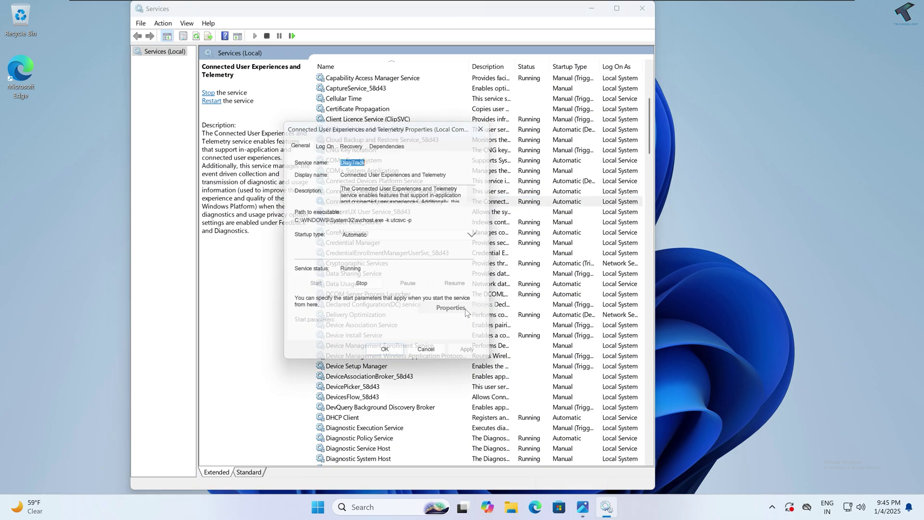
{"action": "left_click", "coordinate": [406, 239]}
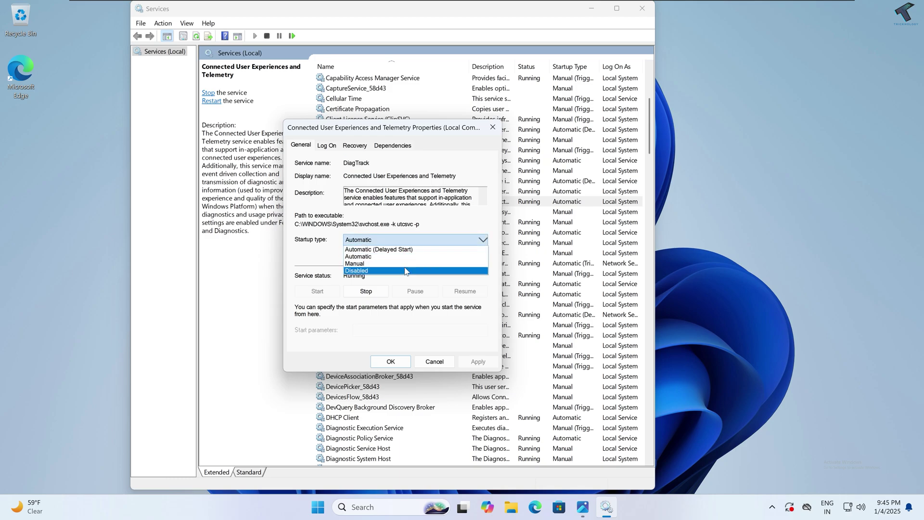
{"action": "left_click", "coordinate": [407, 272]}
{"action": "left_click", "coordinate": [477, 361]}
{"action": "left_click", "coordinate": [391, 361]}
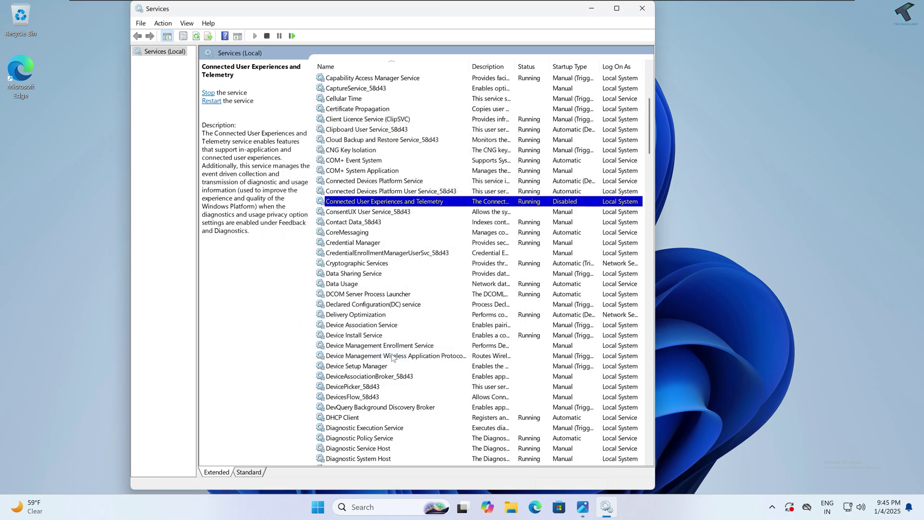
- Find Diagnostic Policy Service and set its startup type to Disabled
{"action": "left_click", "coordinate": [411, 286]}
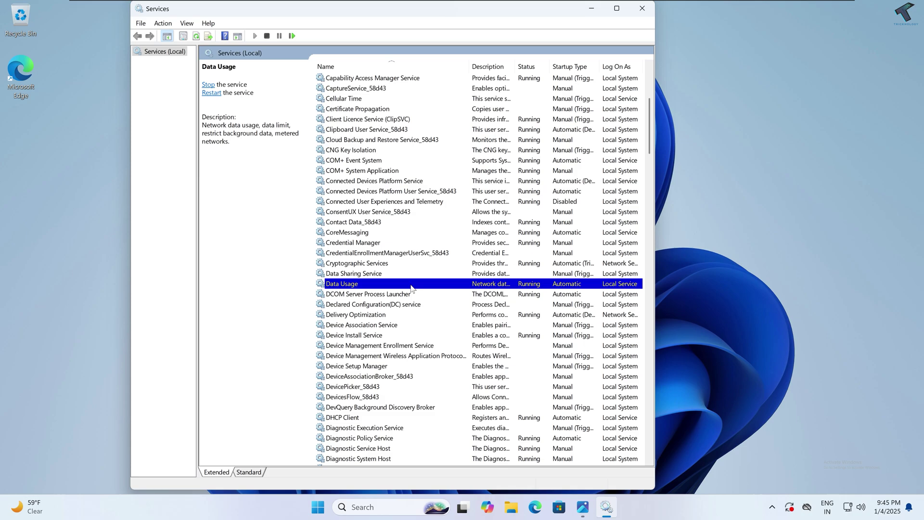
{"action": "key", "text": "d"}
{"action": "key", "text": "i"}
{"action": "scroll", "coordinate": [411, 288], "scroll_direction": "down", "scroll_amount": 2}
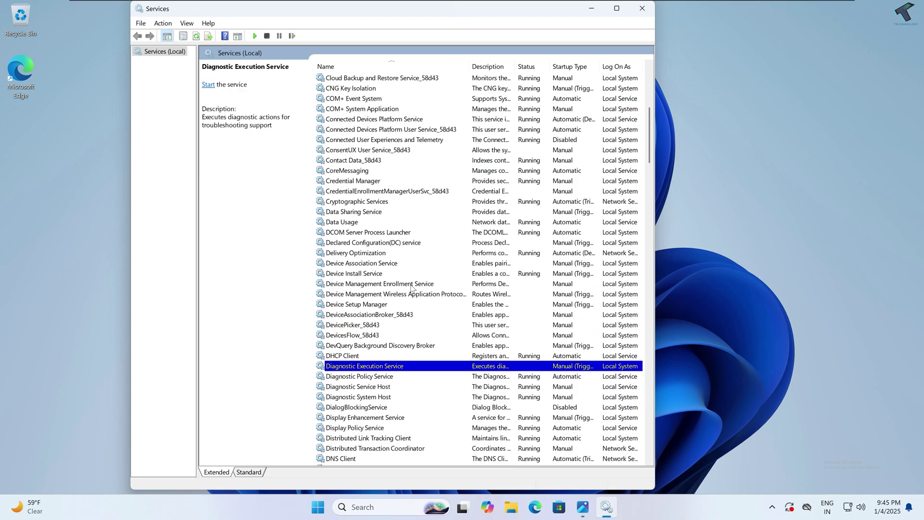
{"action": "left_click", "coordinate": [384, 378]}
{"action": "right_click", "coordinate": [390, 377]}
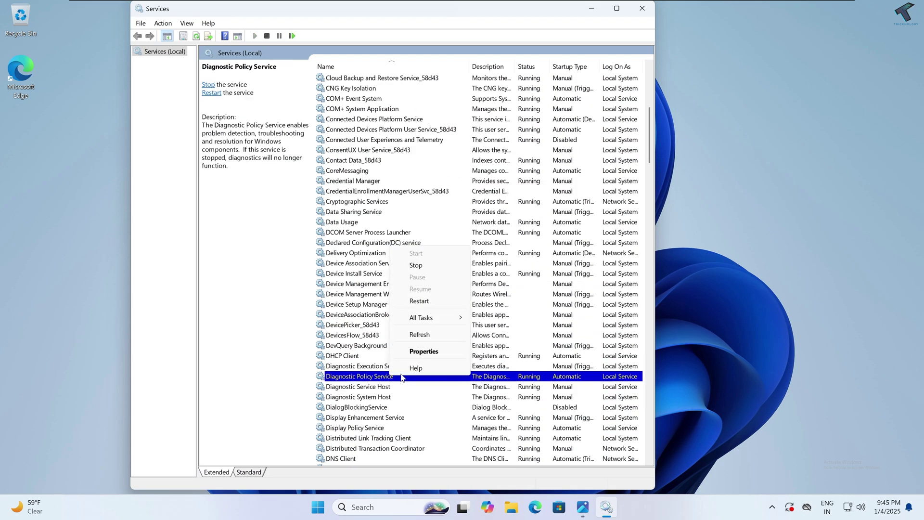
{"action": "left_click", "coordinate": [424, 351]}
{"action": "left_click", "coordinate": [407, 240]}
{"action": "left_click", "coordinate": [417, 272]}
{"action": "left_click", "coordinate": [478, 362]}
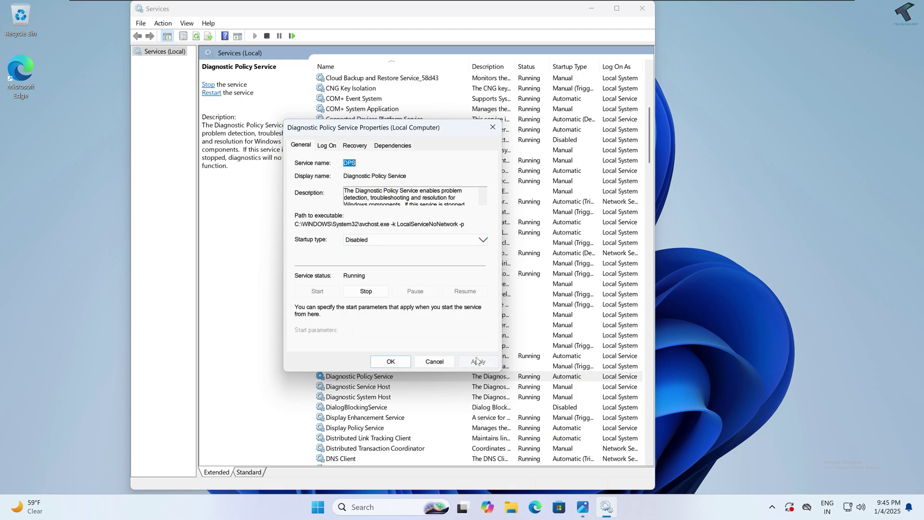
{"action": "left_click", "coordinate": [409, 364]}
- Set Windows Biometric Service's startup type to Disabled and apply it
{"action": "type", "text": "wi"}
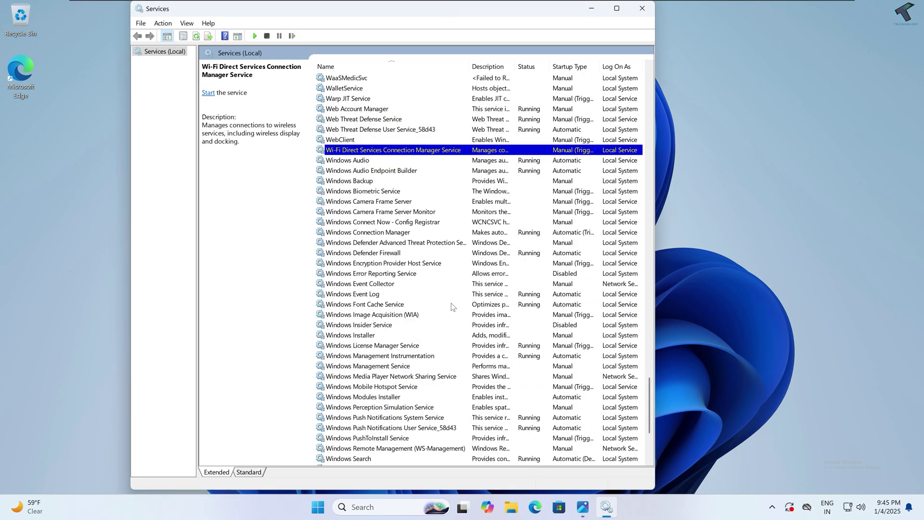
{"action": "left_click", "coordinate": [397, 192]}
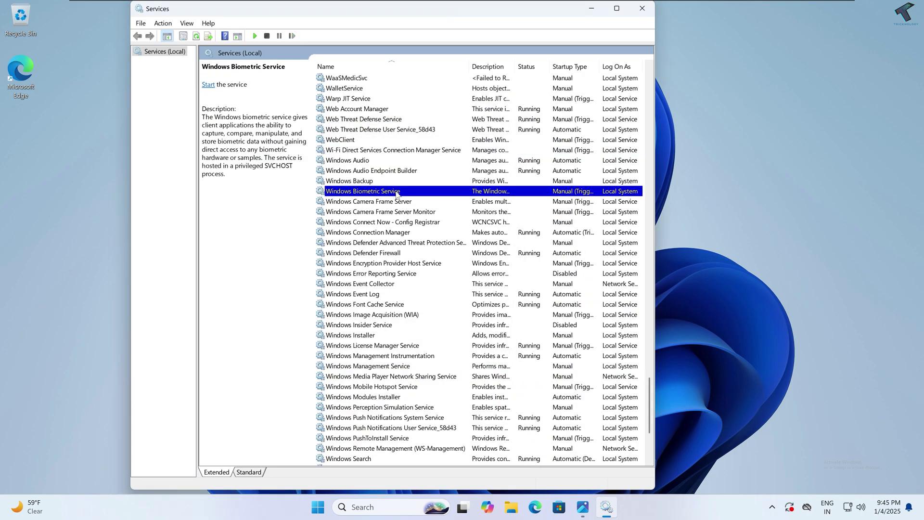
{"action": "right_click", "coordinate": [396, 195]}
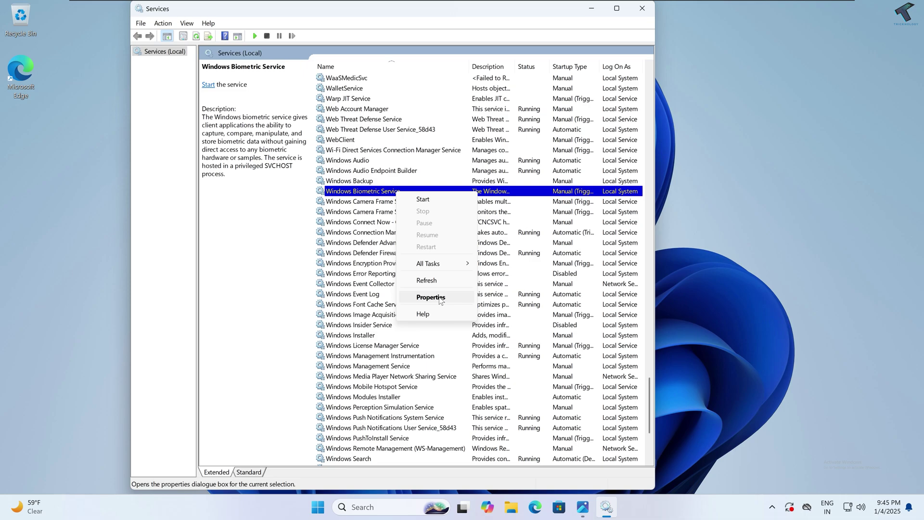
{"action": "left_click", "coordinate": [440, 297]}
{"action": "left_click", "coordinate": [482, 239]}
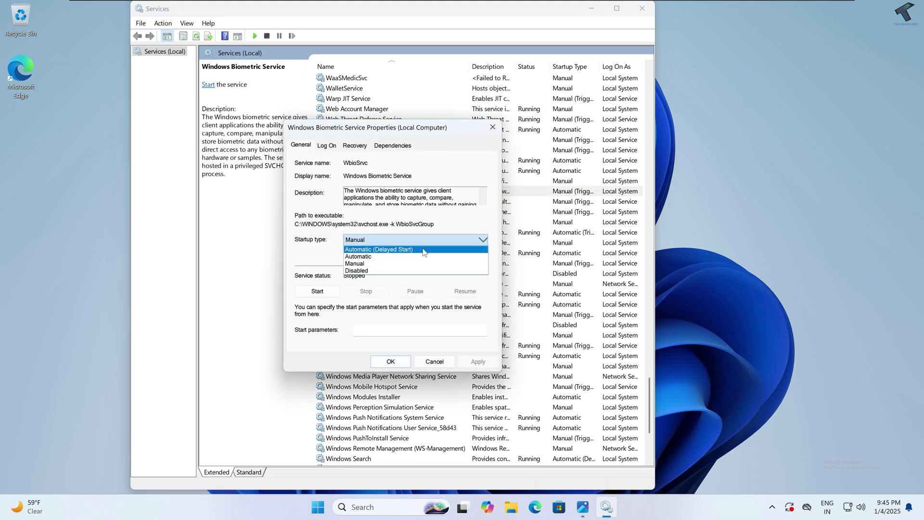
{"action": "left_click", "coordinate": [414, 270]}
{"action": "left_click", "coordinate": [390, 361]}
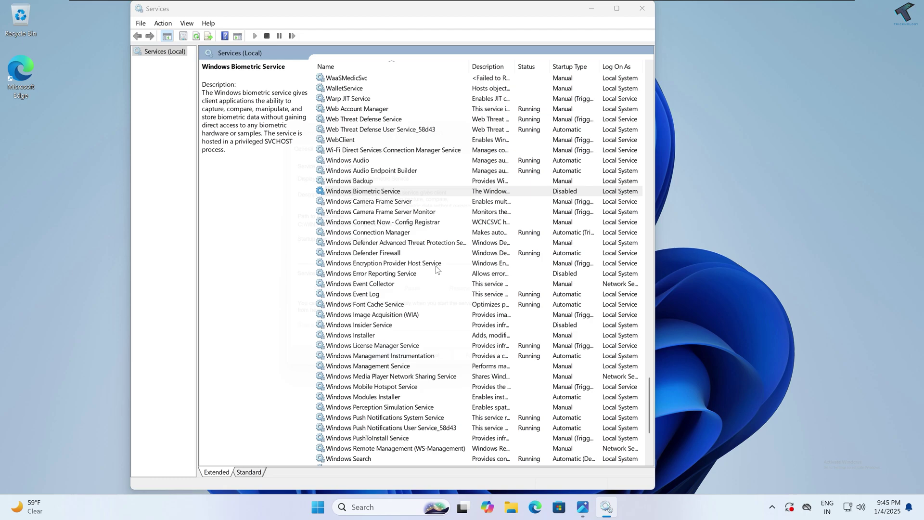
- Set IP Helper's startup type to Disabled and apply it
{"action": "left_click", "coordinate": [414, 256]}
{"action": "key", "text": "i"}
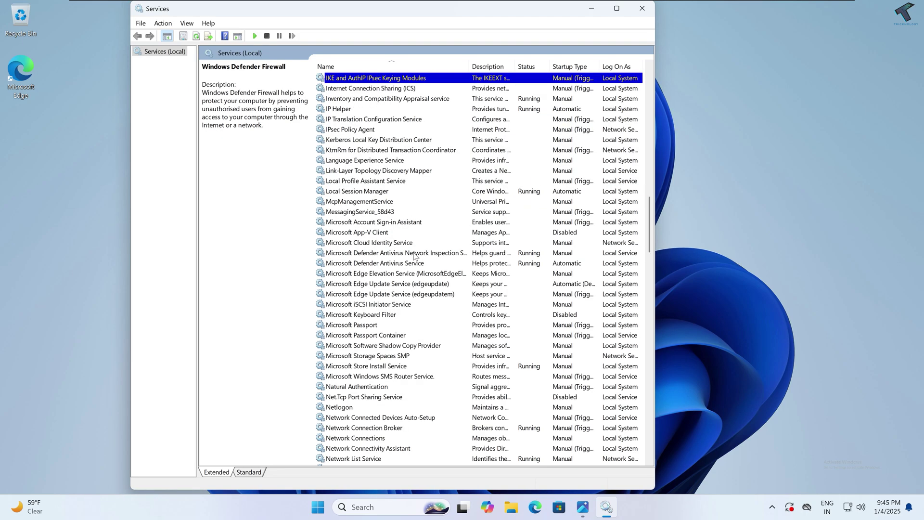
{"action": "key", "text": "p"}
{"action": "right_click", "coordinate": [385, 100]}
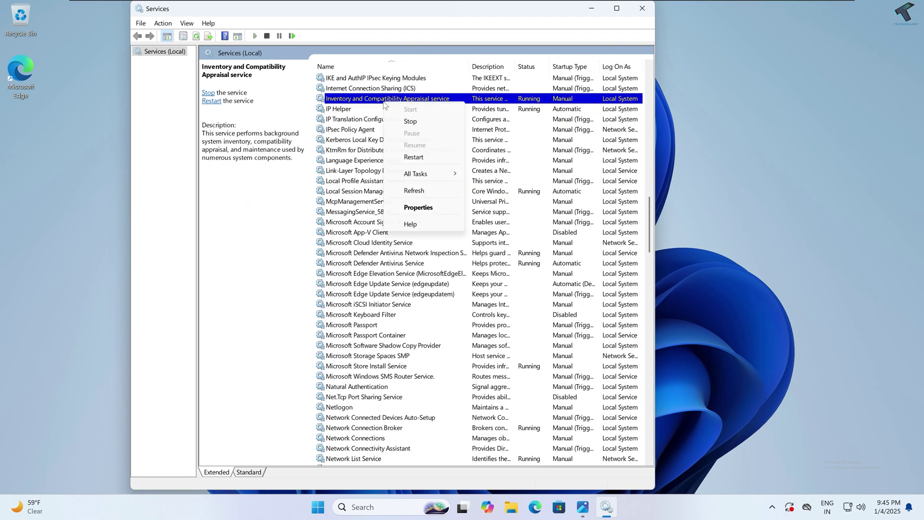
{"action": "right_click", "coordinate": [374, 107]}
{"action": "left_click", "coordinate": [425, 209]}
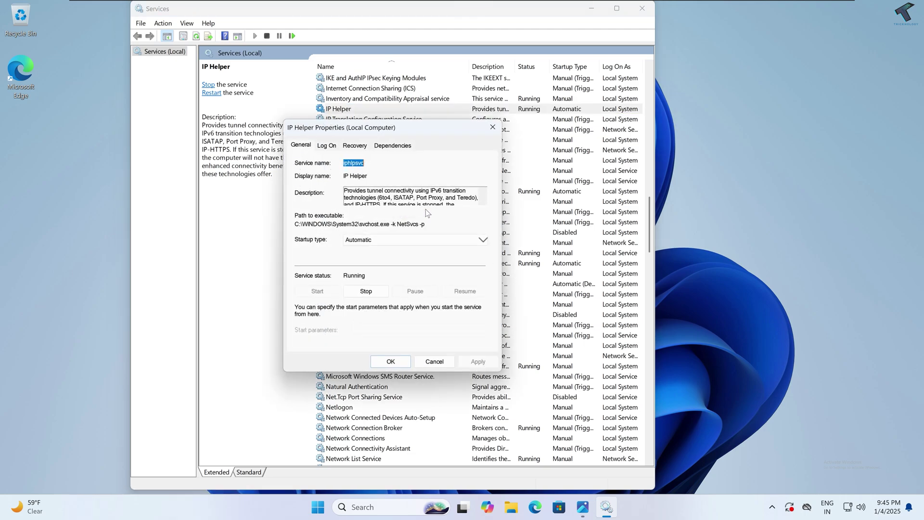
{"action": "left_click", "coordinate": [438, 240]}
{"action": "left_click", "coordinate": [428, 271]}
{"action": "left_click", "coordinate": [479, 362]}
{"action": "left_click", "coordinate": [390, 361]}
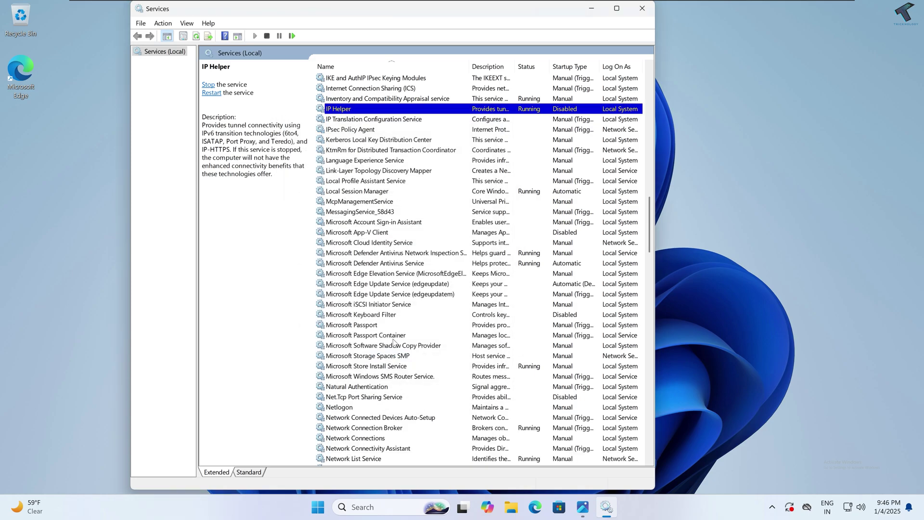
{"action": "left_click", "coordinate": [400, 285]}
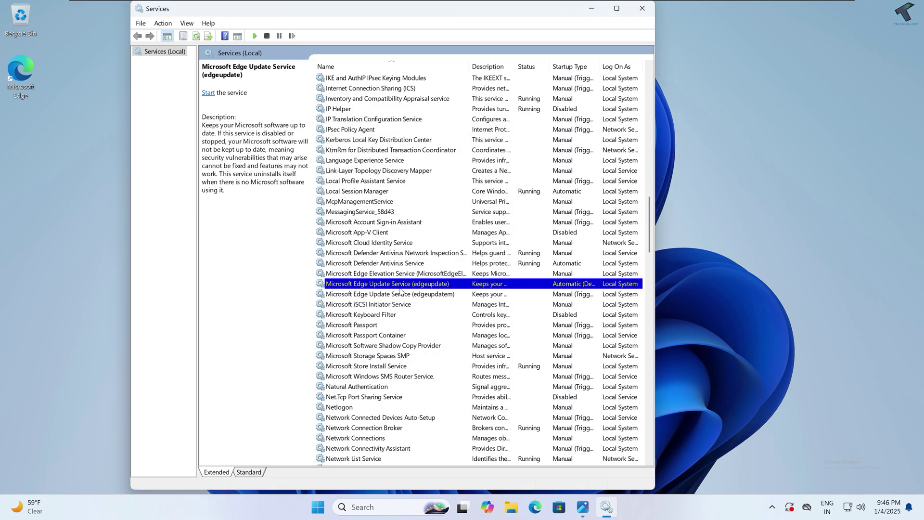
- Set Downloaded Maps Manager's startup type to Disabled and apply it
{"action": "key", "text": "d"}
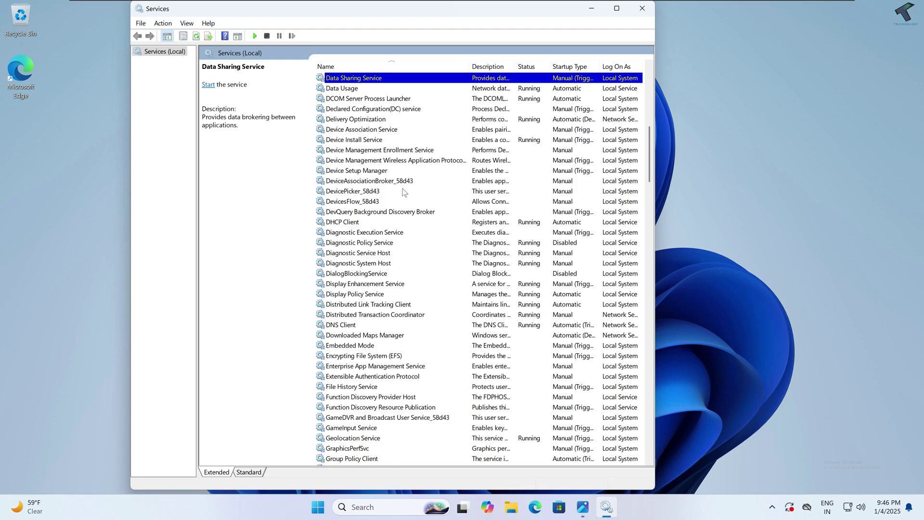
{"action": "left_click", "coordinate": [385, 337]}
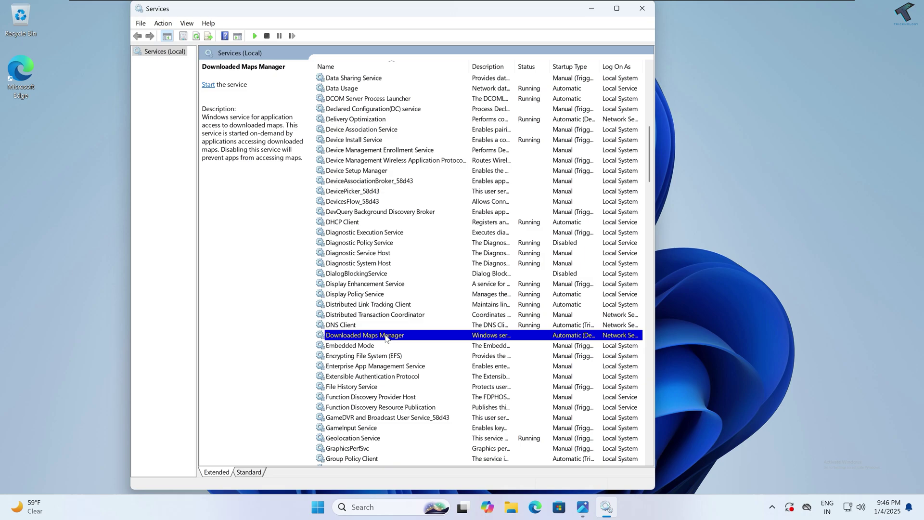
{"action": "right_click", "coordinate": [386, 337]}
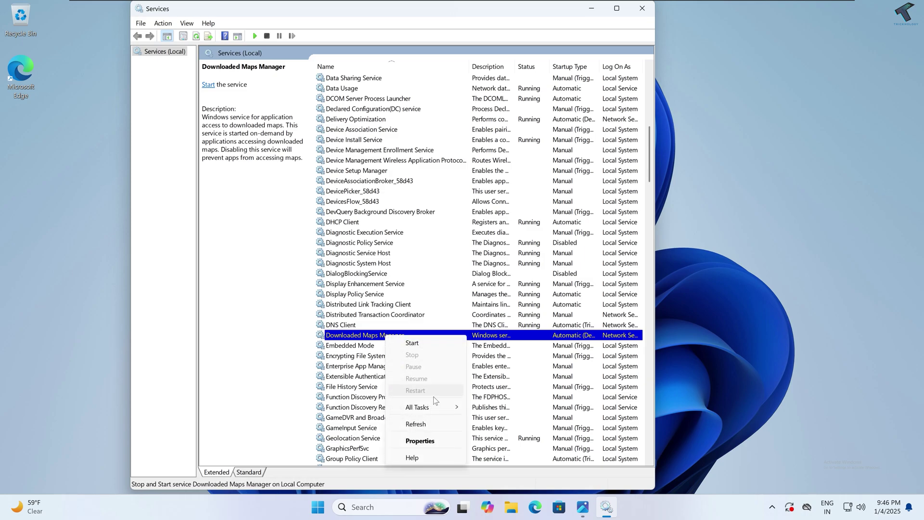
{"action": "left_click", "coordinate": [436, 440]}
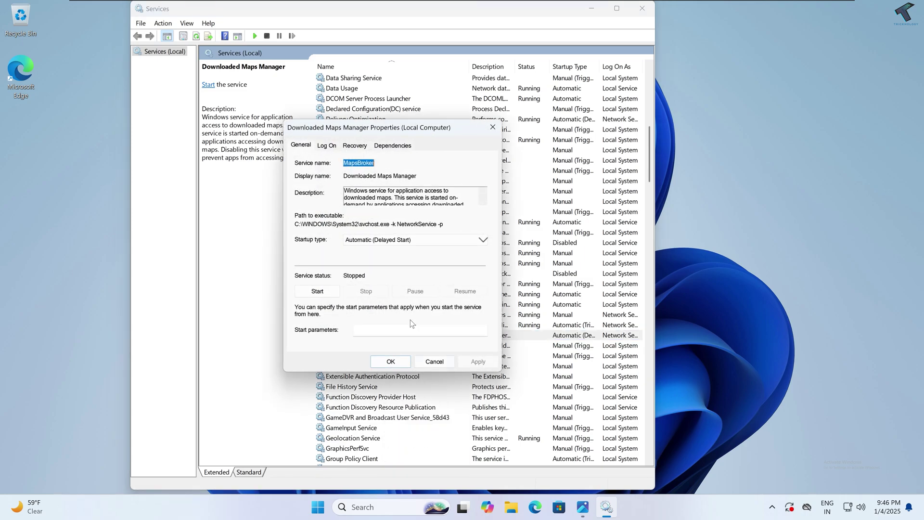
{"action": "left_click", "coordinate": [397, 240]}
{"action": "left_click", "coordinate": [397, 270]}
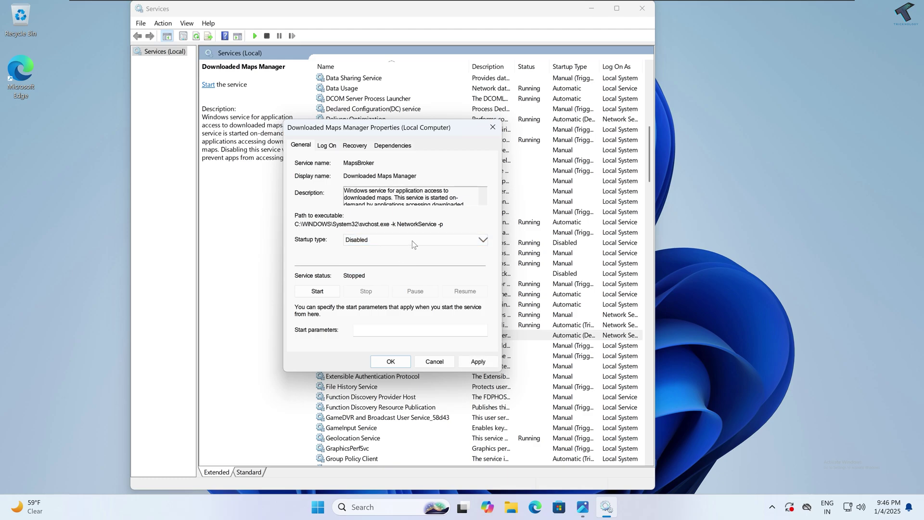
{"action": "left_click", "coordinate": [478, 362]}
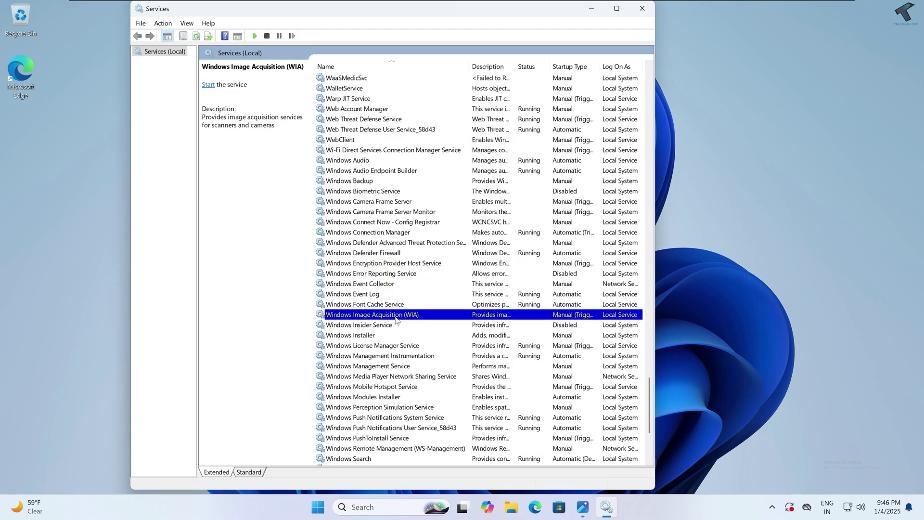
- Set Windows Image Acquisition (WIA) startup type to Disabled and apply it
{"action": "right_click", "coordinate": [396, 321]}
{"action": "left_click", "coordinate": [426, 423]}
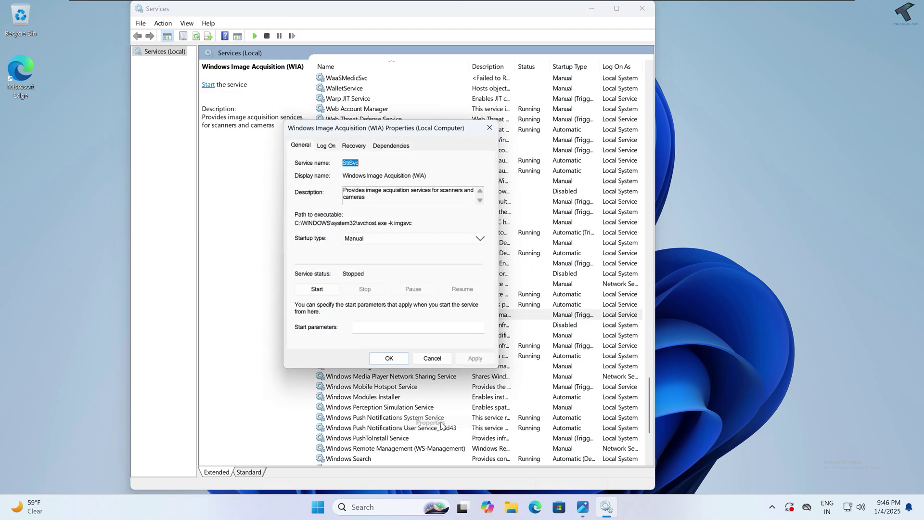
{"action": "left_click", "coordinate": [386, 246]}
{"action": "left_click", "coordinate": [389, 273]}
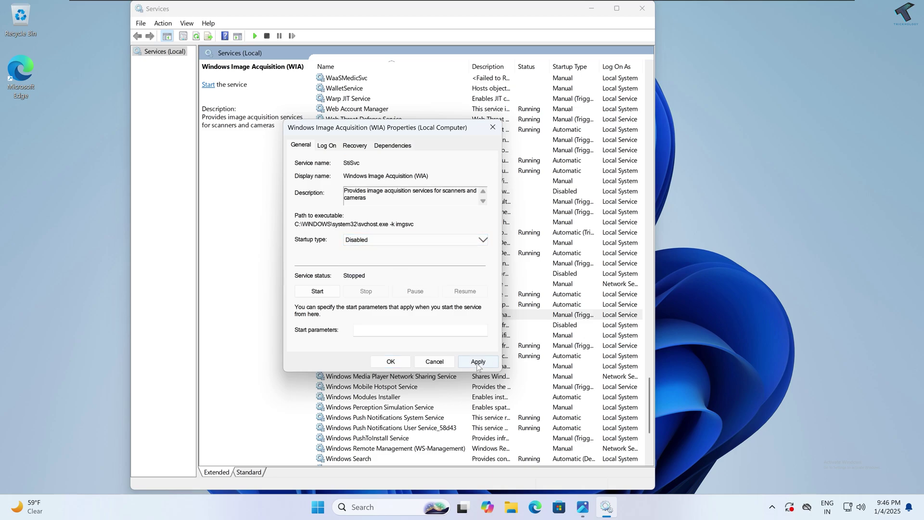
{"action": "left_click", "coordinate": [478, 361]}
{"action": "left_click", "coordinate": [391, 361]}
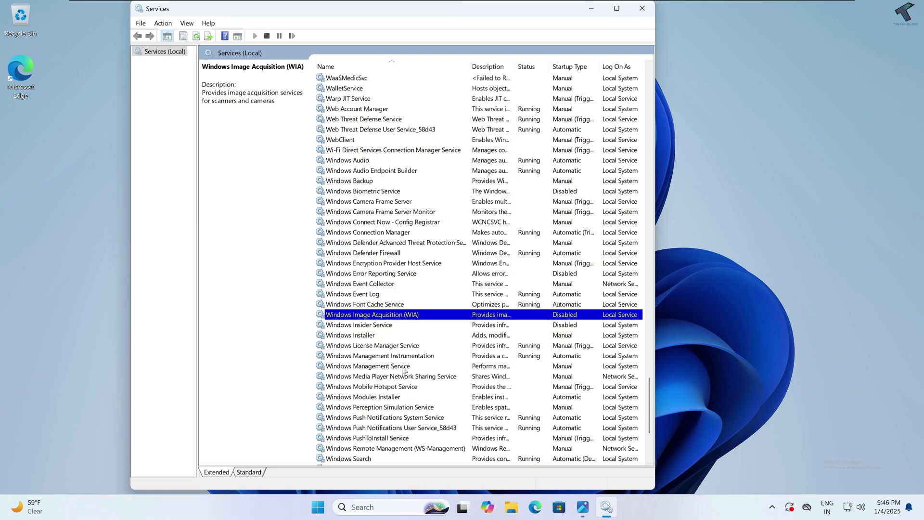
- Launch Task Manager from the Start menu and view CPU performance showing 141 processes
{"action": "right_click", "coordinate": [321, 512]}
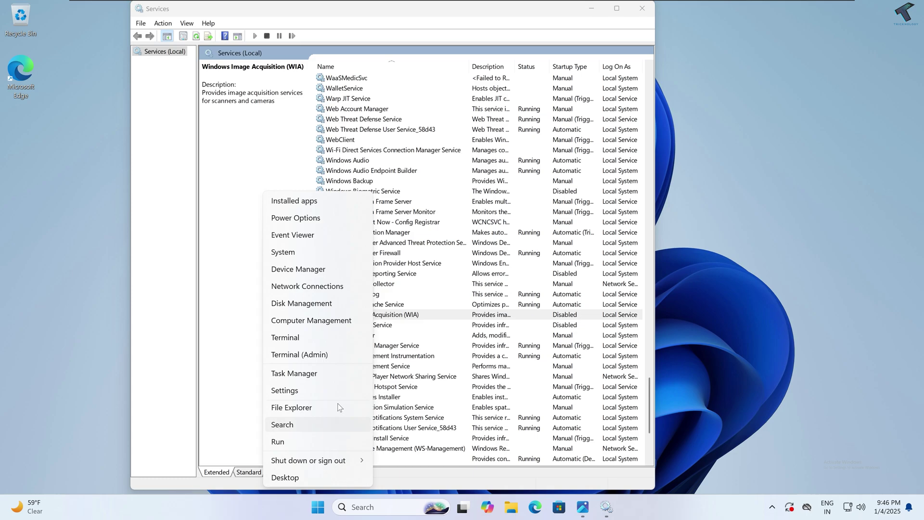
{"action": "left_click", "coordinate": [295, 379]}
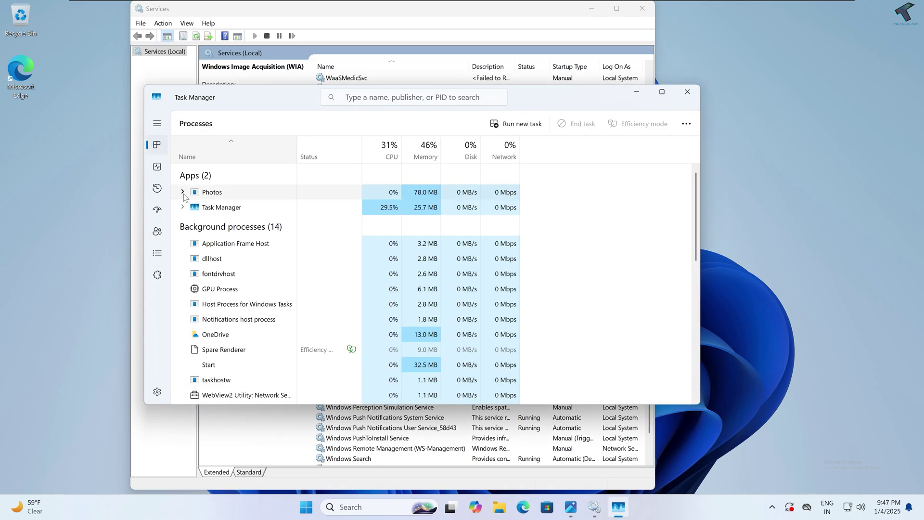
{"action": "left_click", "coordinate": [157, 166]}
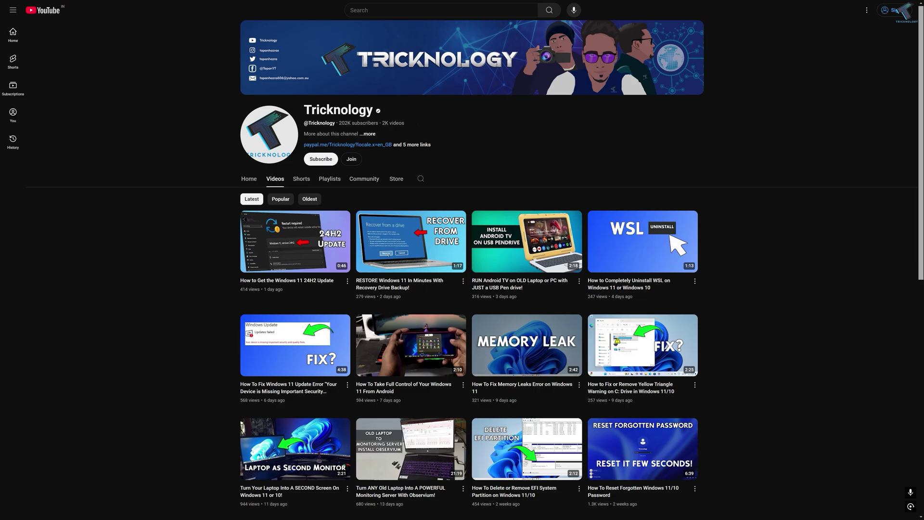
- Scroll through the Tricknology channel's latest Windows 11 tutorial videos and return to the top
{"action": "scroll", "coordinate": [330, 149], "scroll_direction": "down", "scroll_amount": 3}
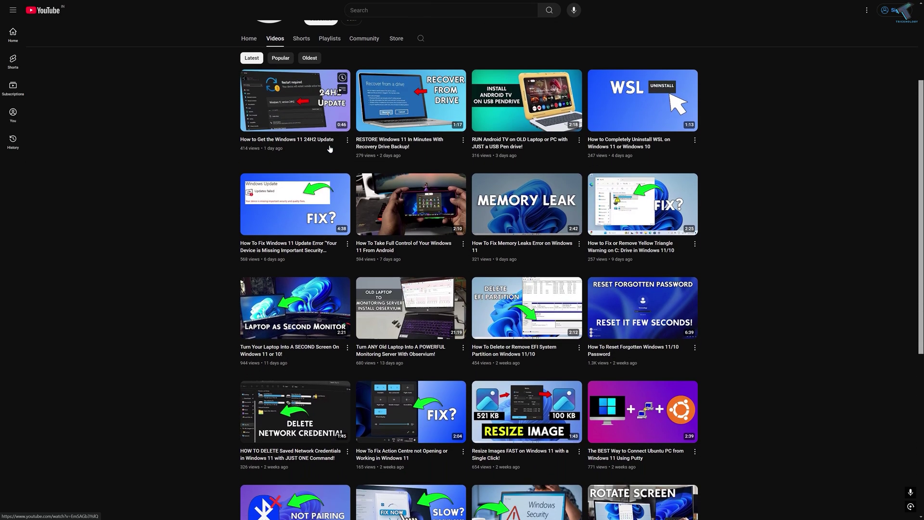
{"action": "scroll", "coordinate": [269, 144], "scroll_direction": "down", "scroll_amount": 1}
{"action": "scroll", "coordinate": [206, 139], "scroll_direction": "down", "scroll_amount": 3}
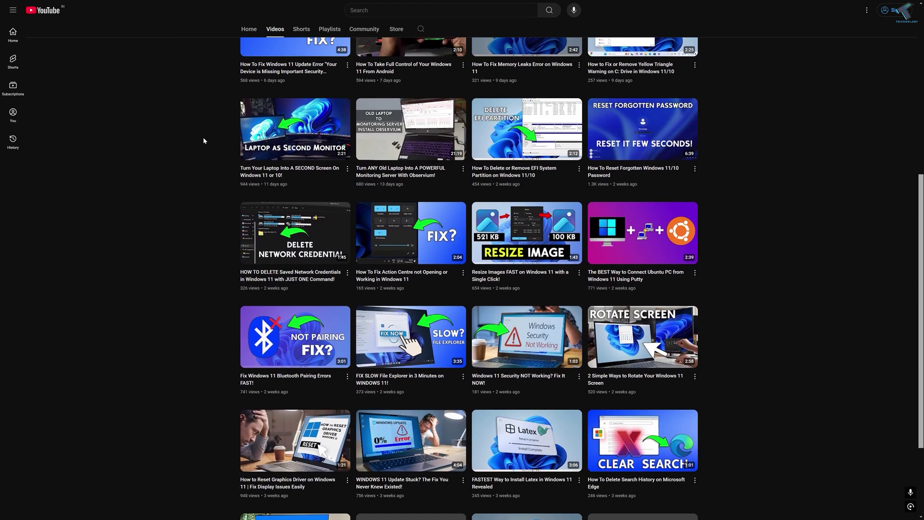
{"action": "scroll", "coordinate": [204, 140], "scroll_direction": "down", "scroll_amount": 5}
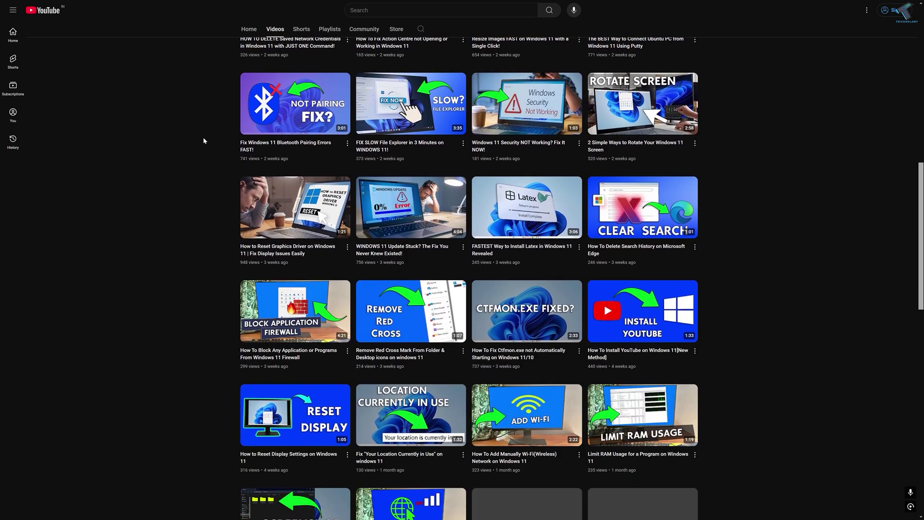
{"action": "scroll", "coordinate": [203, 141], "scroll_direction": "down", "scroll_amount": 9}
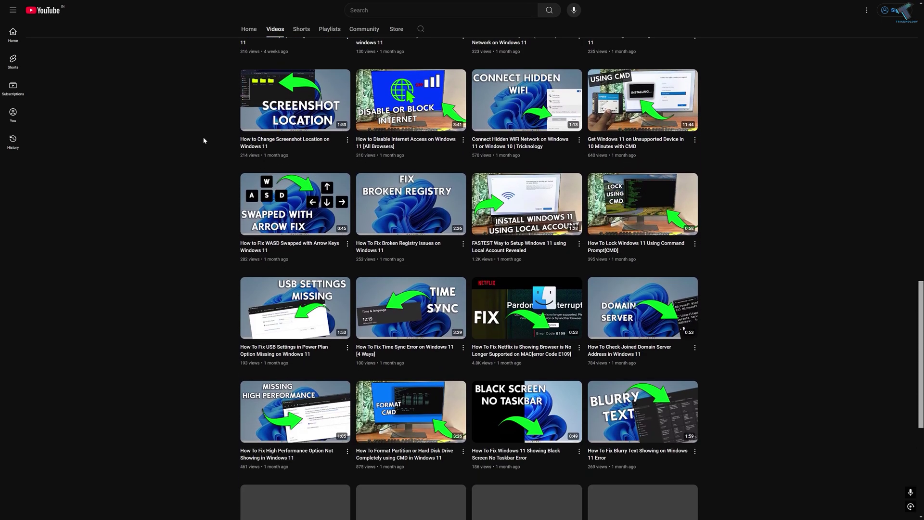
{"action": "scroll", "coordinate": [203, 139], "scroll_direction": "down", "scroll_amount": 6}
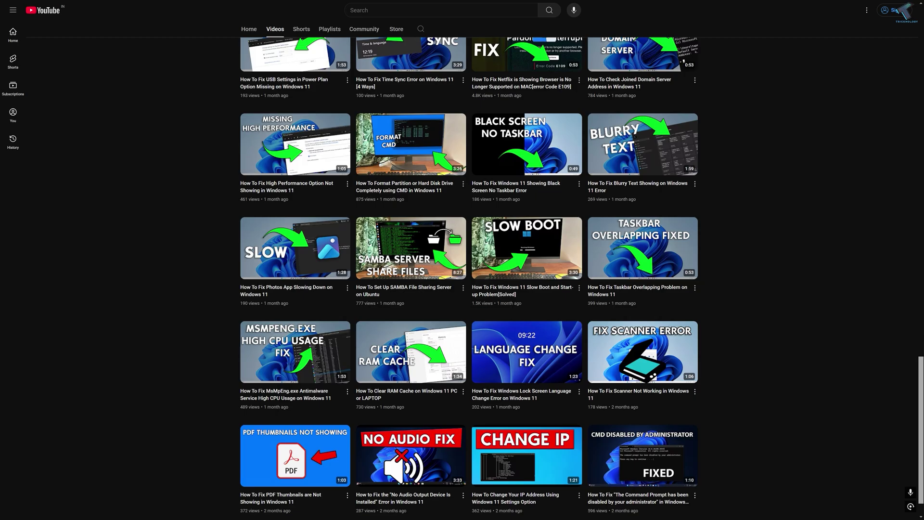
{"action": "left_click_drag", "start_coordinate": [918, 353], "coordinate": [904, 50]}
{"action": "scroll", "coordinate": [406, 173], "scroll_direction": "up", "scroll_amount": 2}
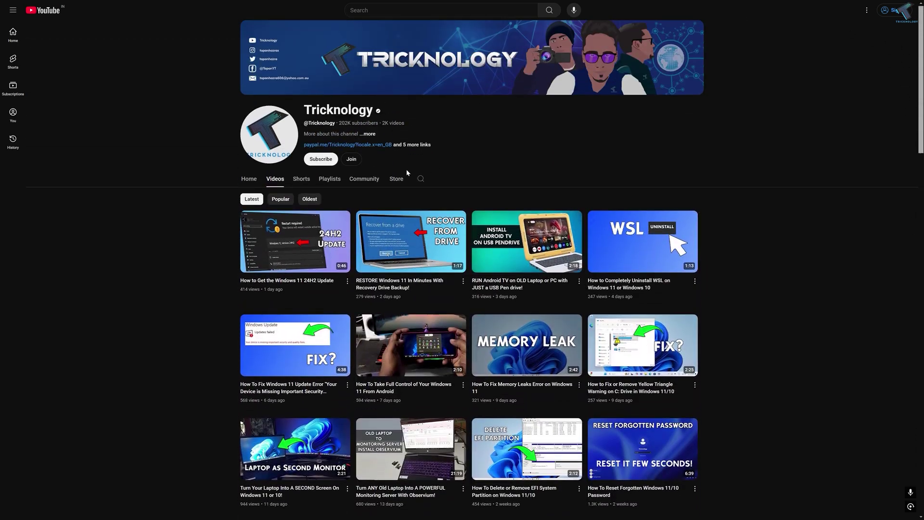